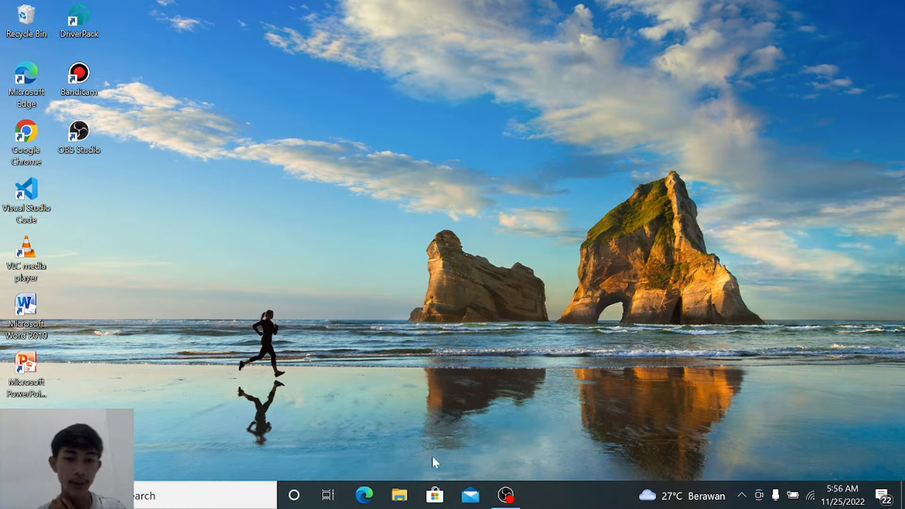
Open Google Chrome and search the web for "download visual studio"
double_click(10, 151)
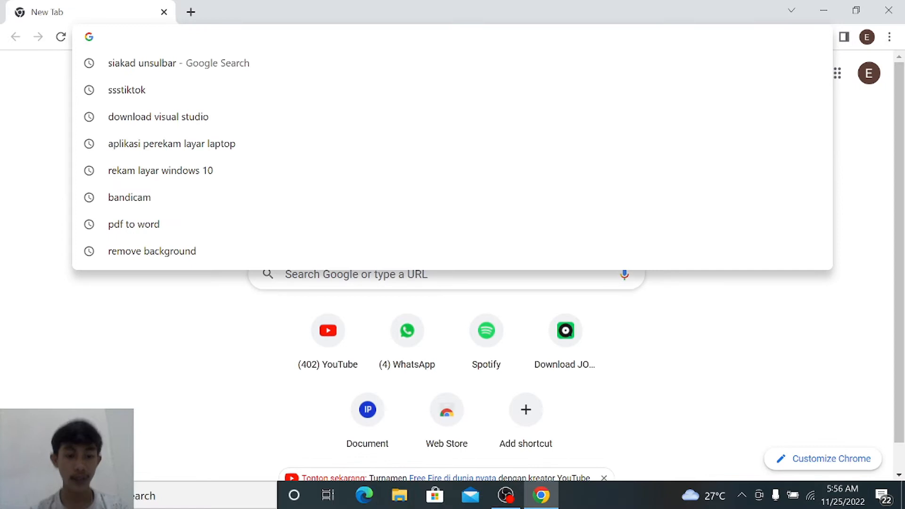
type("downl")
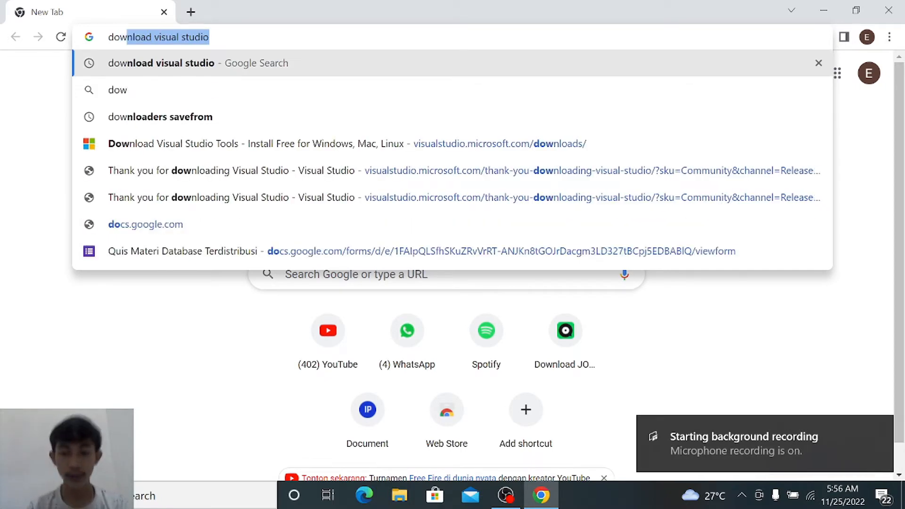
type("oad")
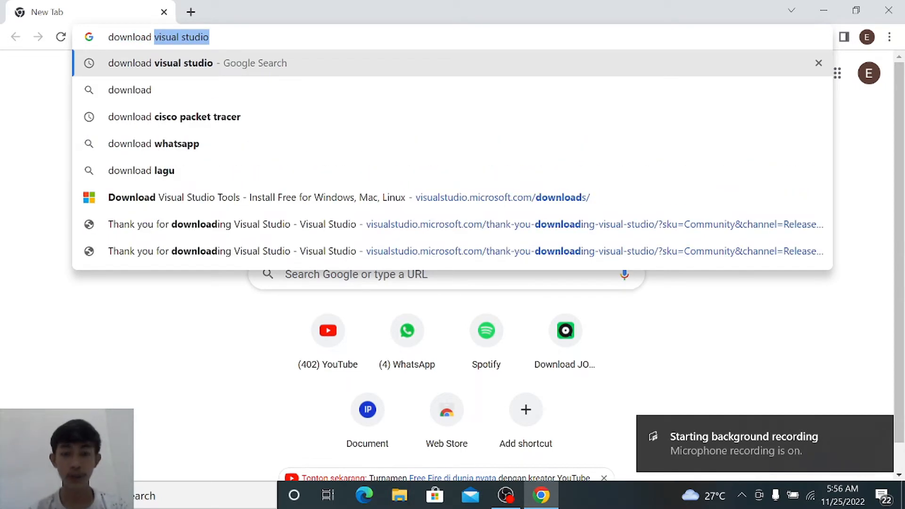
key("BackSpace")
key("BackSpace")
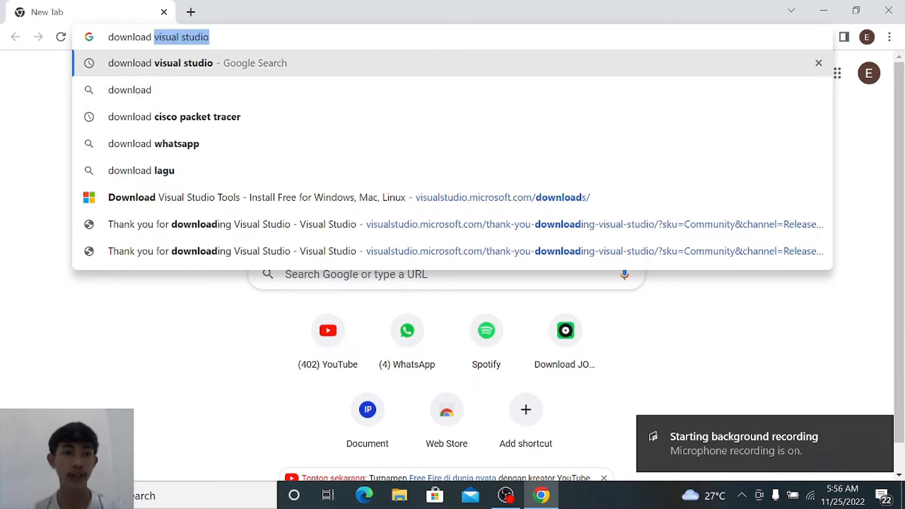
key("Return")
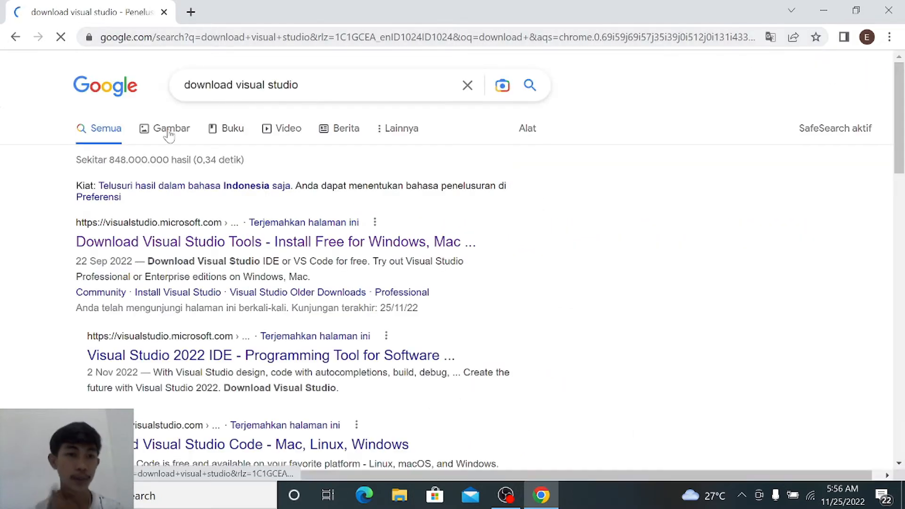
Open the official Visual Studio downloads page and download the free Community edition of Visual Studio 2022
left_click(196, 254)
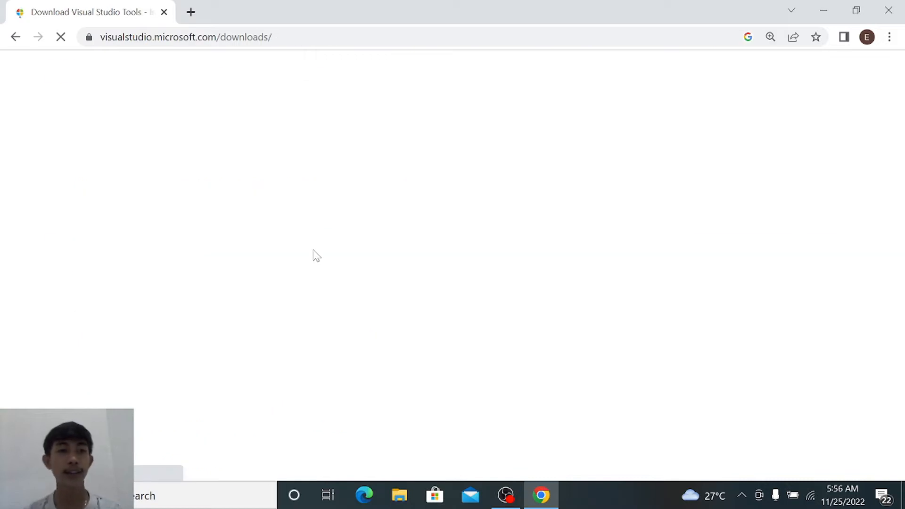
scroll(390, 330, "down", 3)
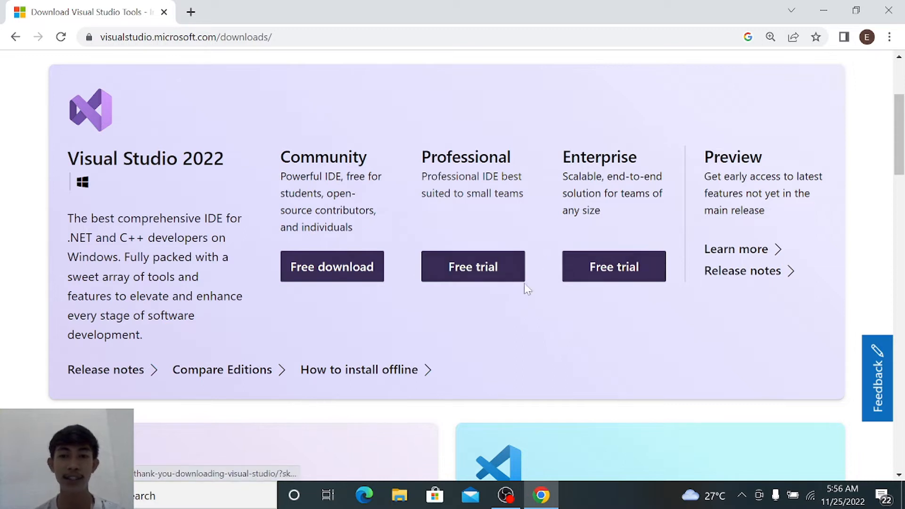
left_click(356, 265)
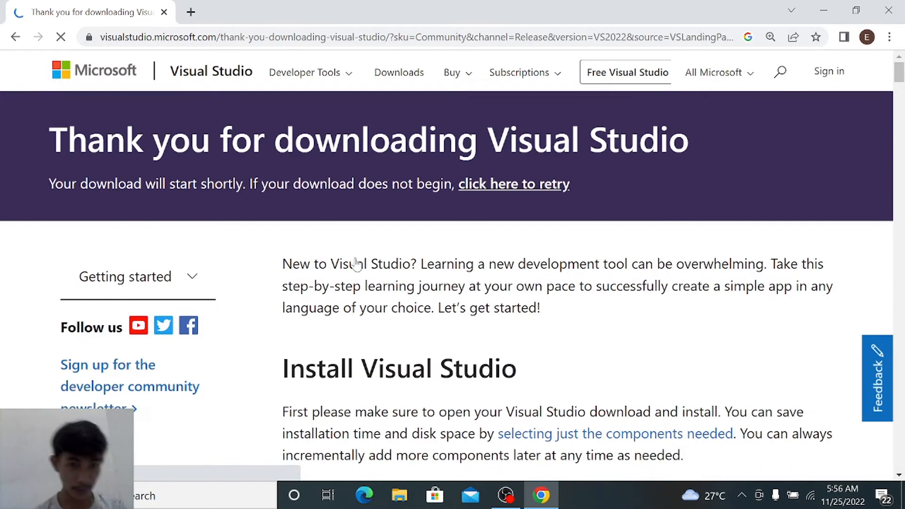
scroll(356, 265, "down", 5)
scroll(356, 264, "up", 4)
scroll(356, 263, "down", 2)
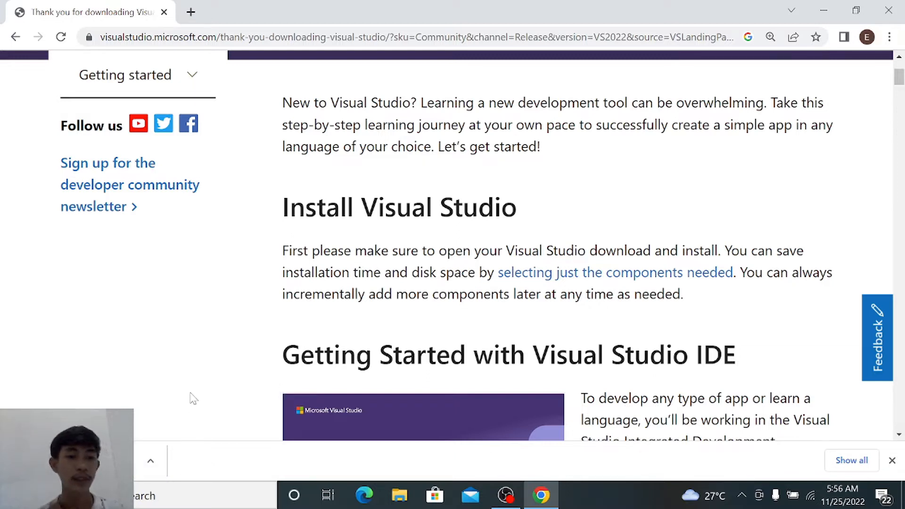
Launch the downloaded VisualStudioSetup file, check it in the Downloads folder, and continue past the installer's privacy and license notice
left_click(89, 461)
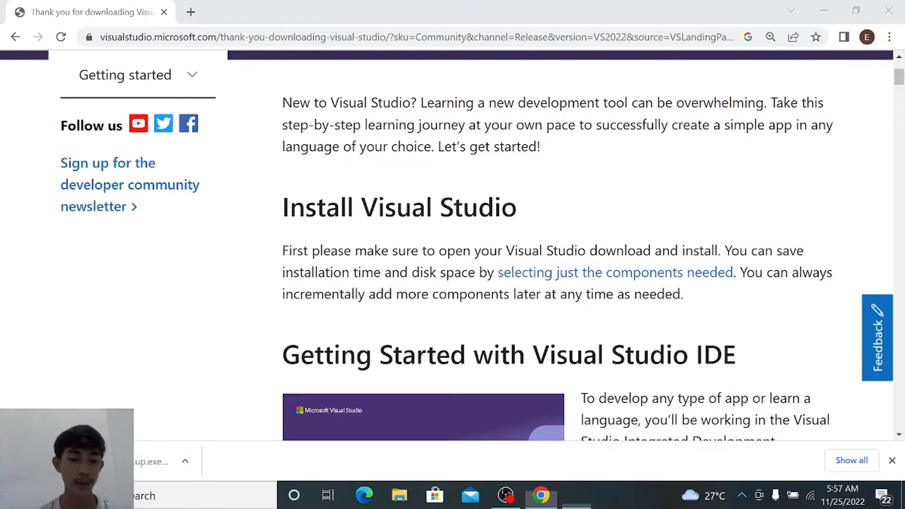
key("super+e")
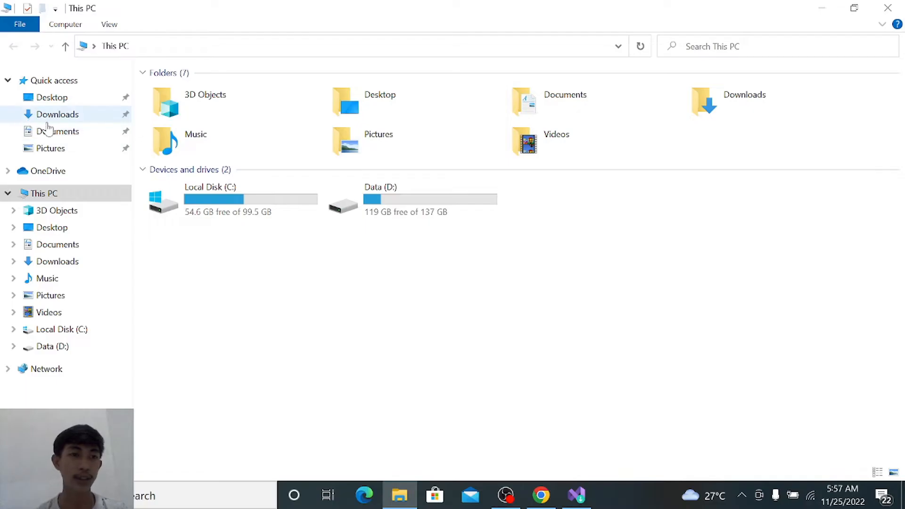
left_click(48, 115)
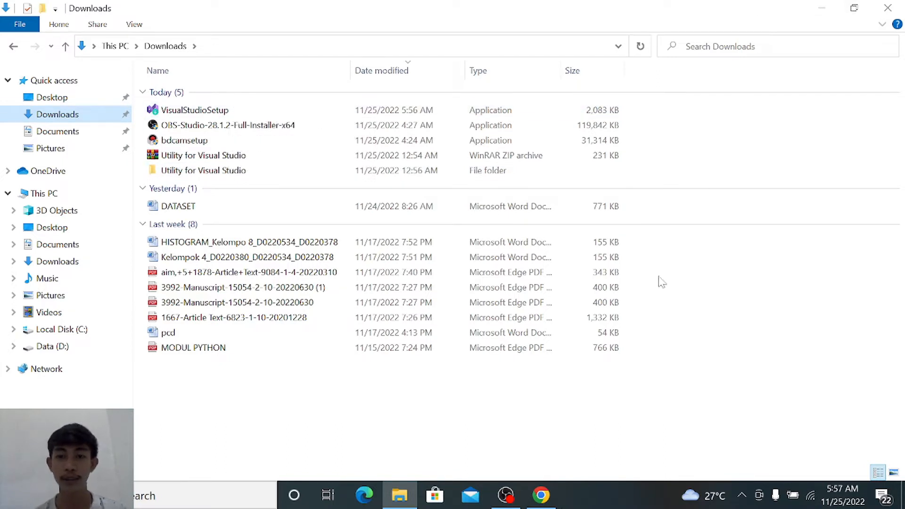
left_click(824, 7)
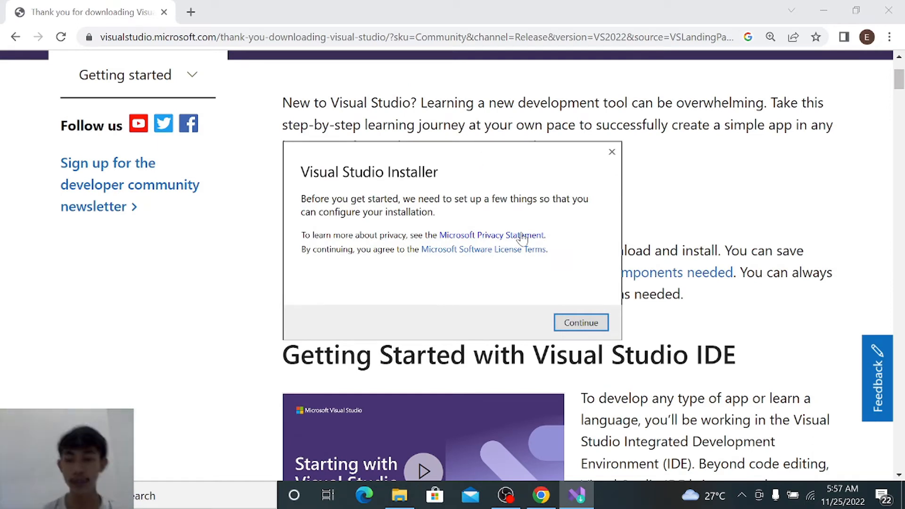
left_click(580, 323)
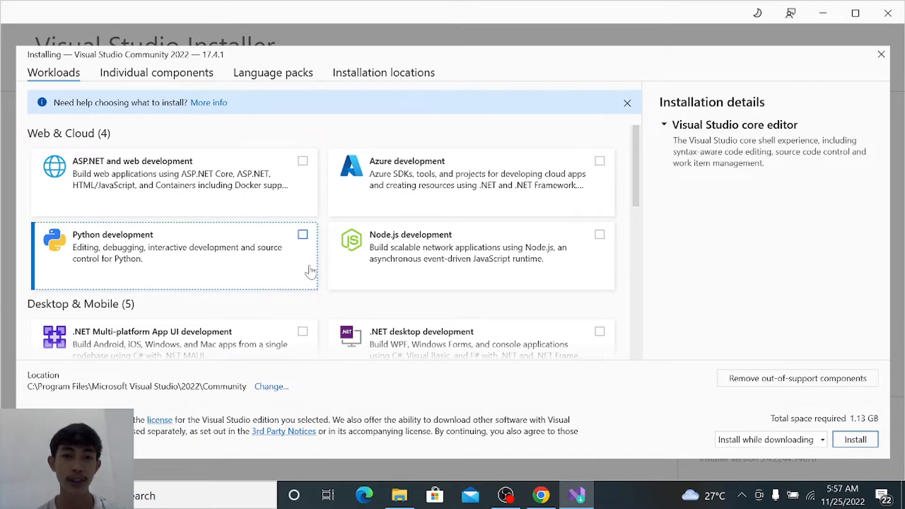
Select the Desktop development with C++ workload with its default optional components and start the installation
scroll(420, 218, "down", 3)
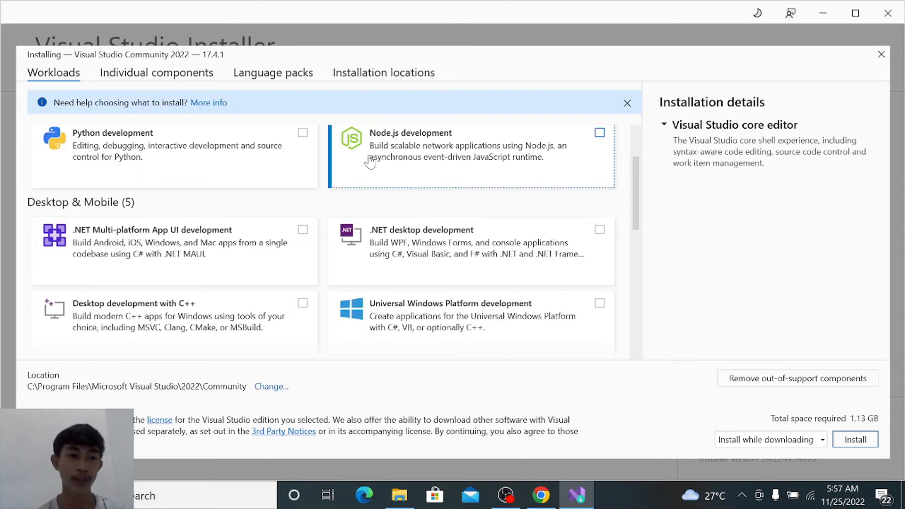
scroll(121, 236, "up", 3)
scroll(120, 244, "down", 7)
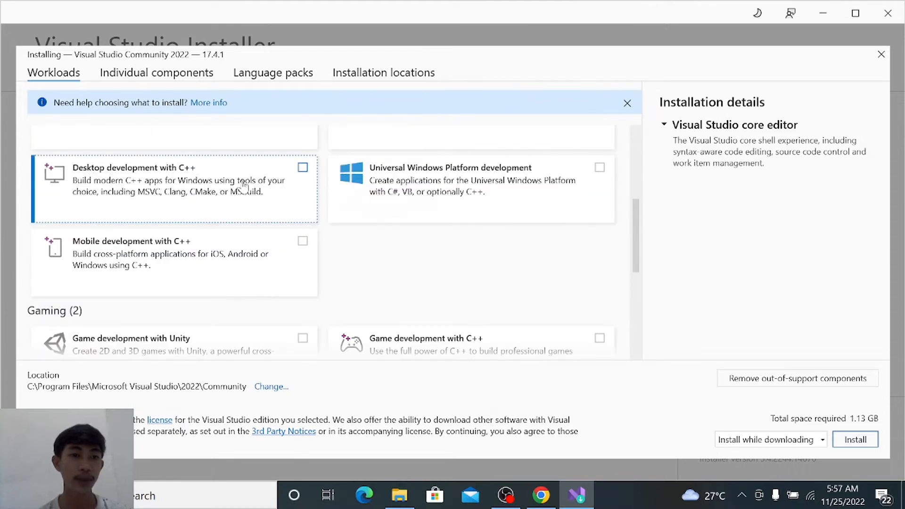
left_click(302, 168)
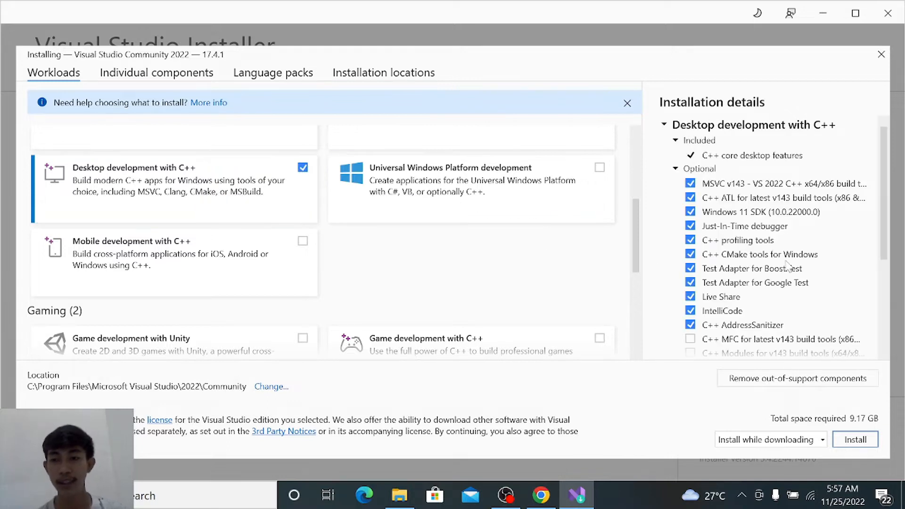
scroll(766, 241, "down", 4)
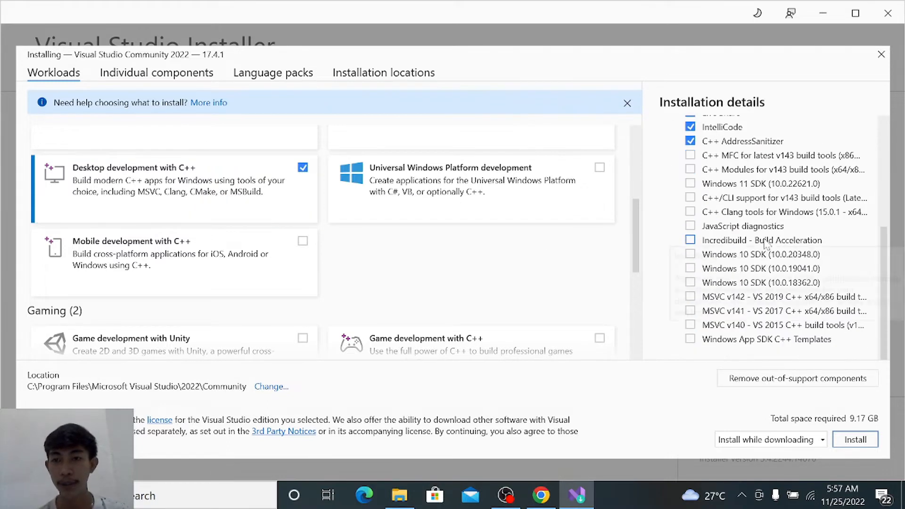
scroll(764, 243, "up", 4)
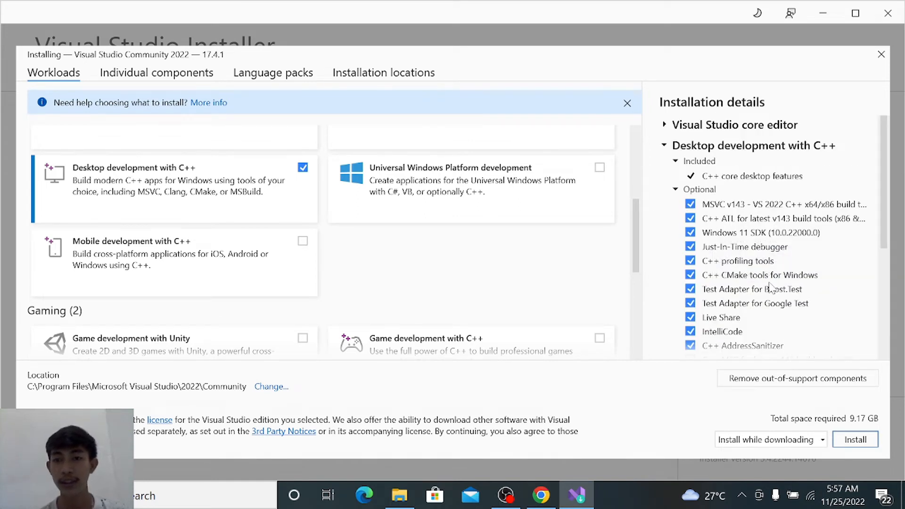
scroll(738, 262, "down", 4)
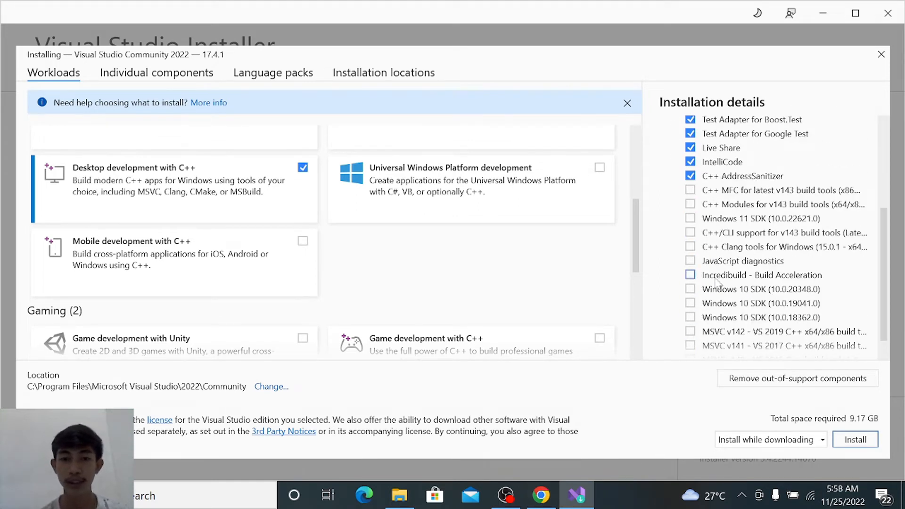
left_click(857, 441)
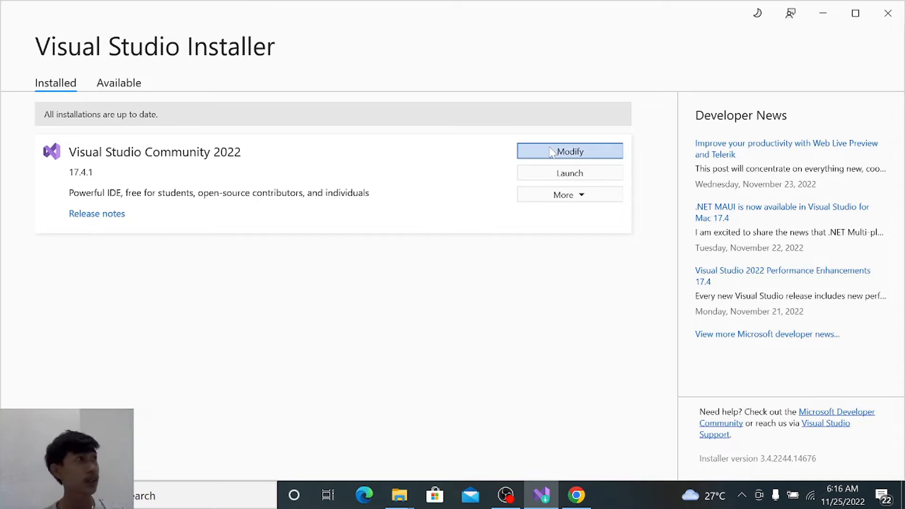
Launch the installed Visual Studio Community 2022 and skip signing in
left_click(576, 178)
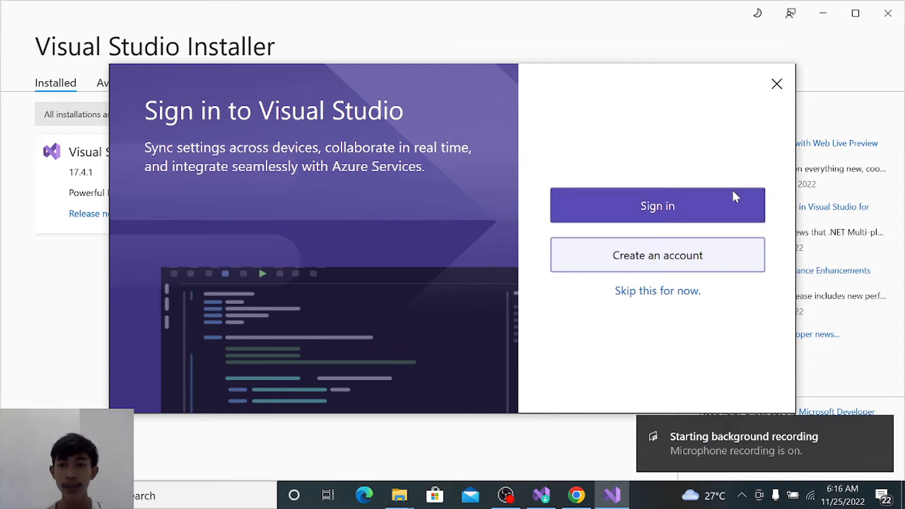
left_click(672, 190)
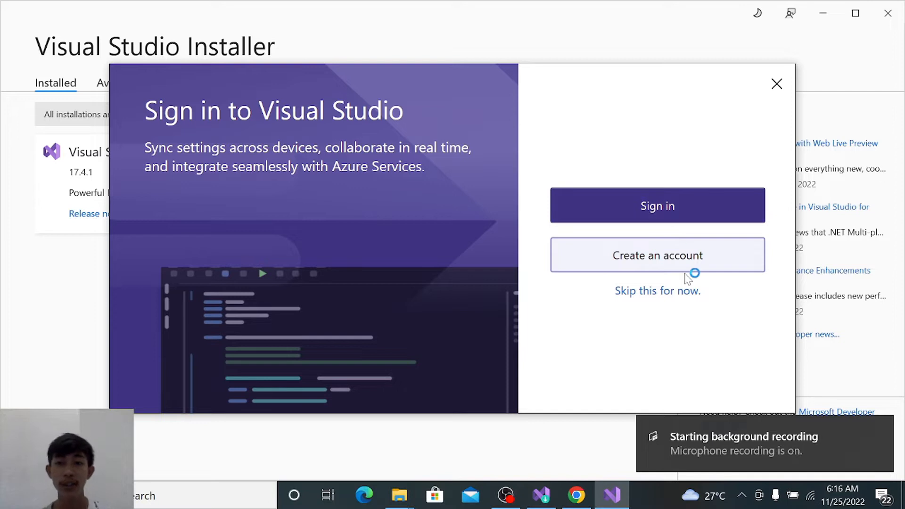
left_click(656, 293)
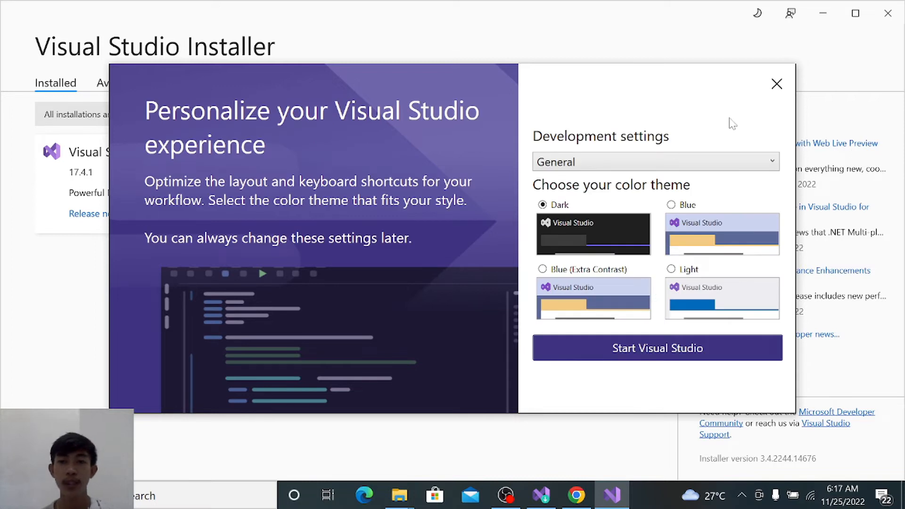
Start Visual Studio with the General development settings and the Dark color theme
left_click(686, 155)
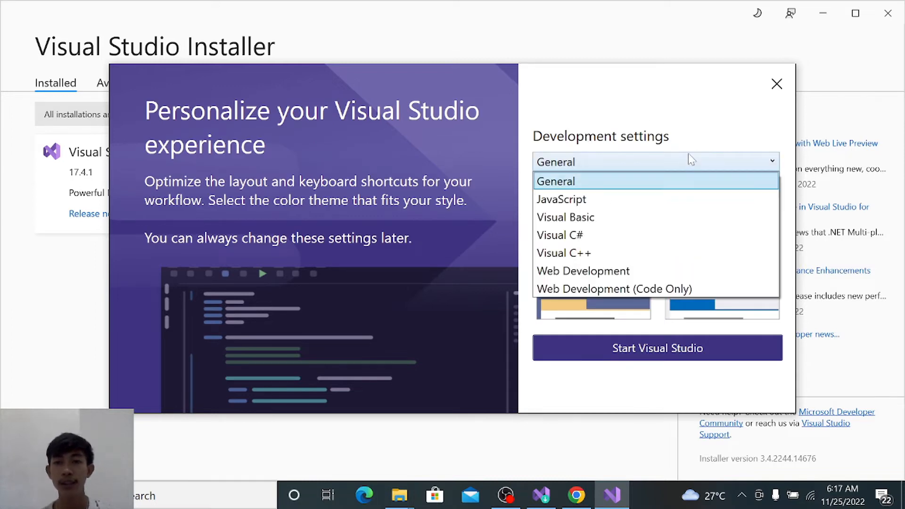
left_click(688, 154)
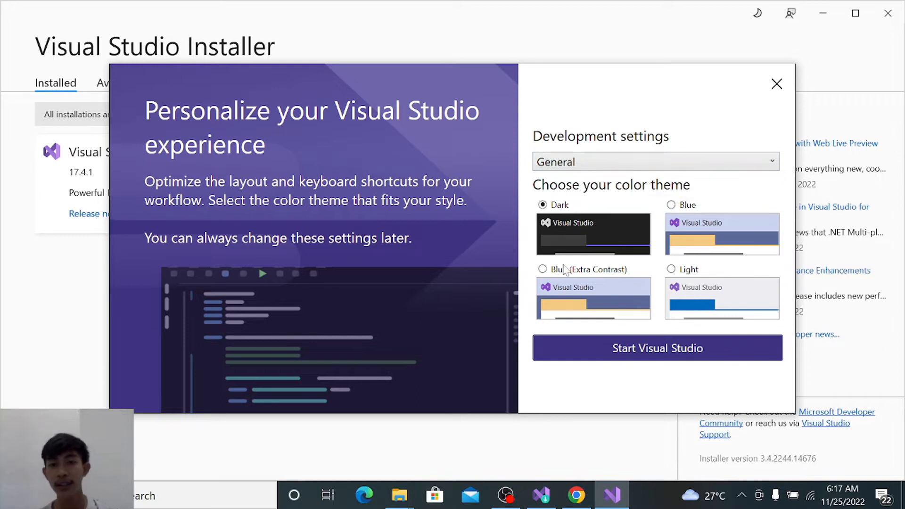
left_click(635, 340)
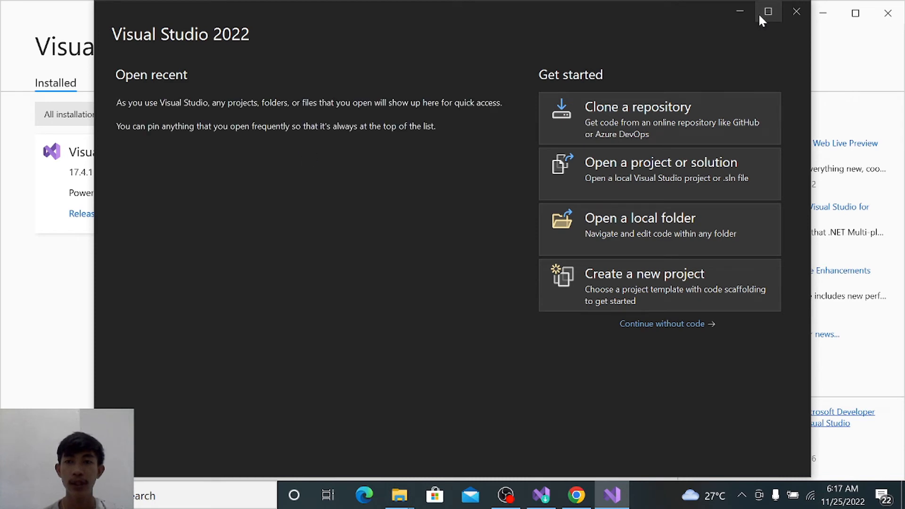
Maximize the start window and begin a new project from the C++ Empty Project template
left_click(760, 14)
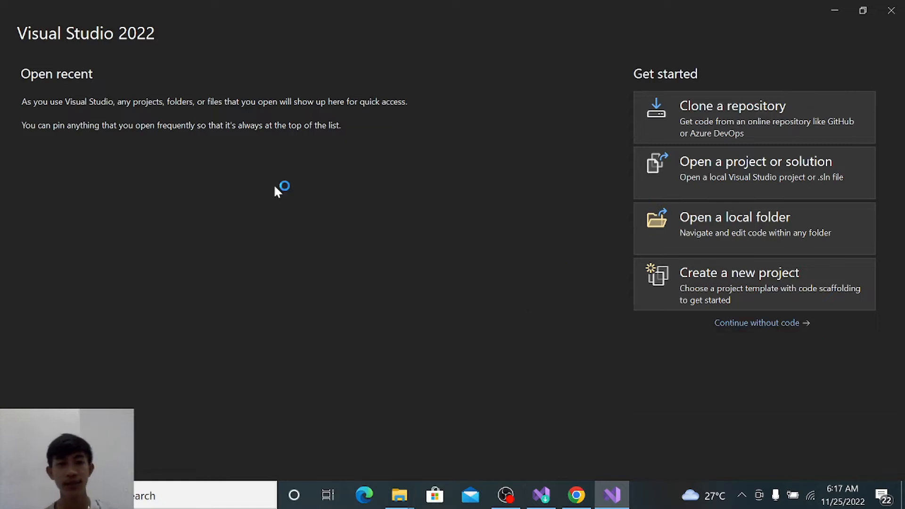
left_click(738, 301)
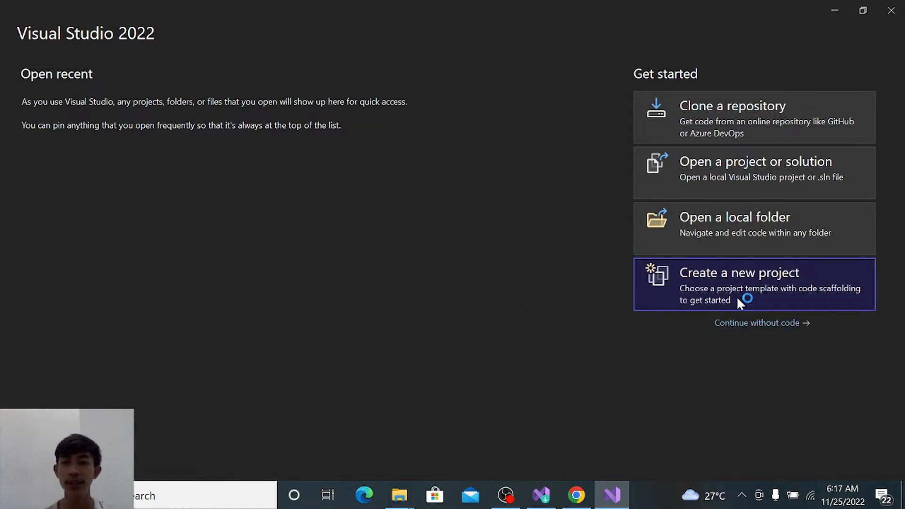
left_click(713, 286)
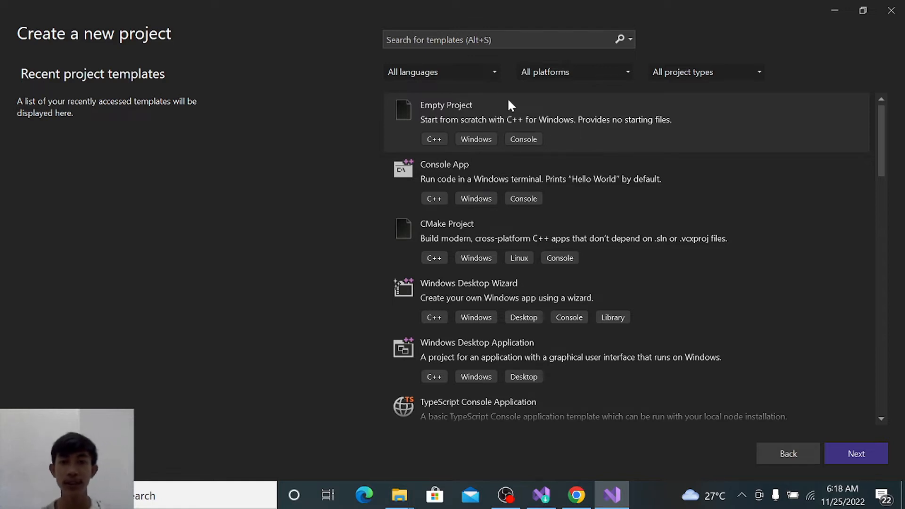
left_click(869, 449)
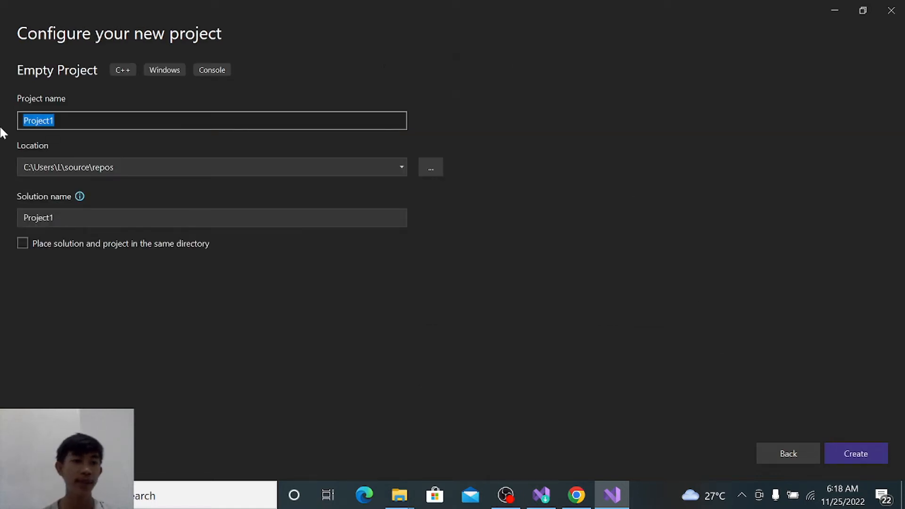
Name the new empty project projectAkbar
type("pro")
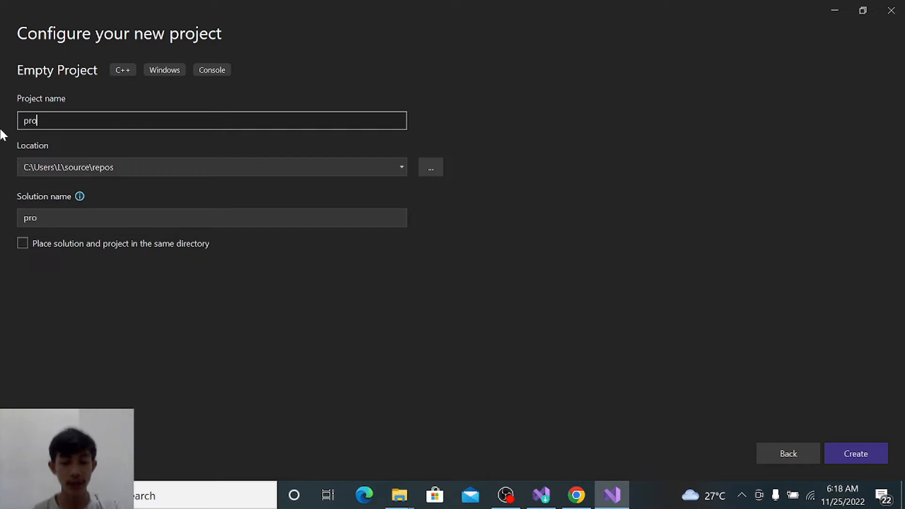
type("jectAkbar")
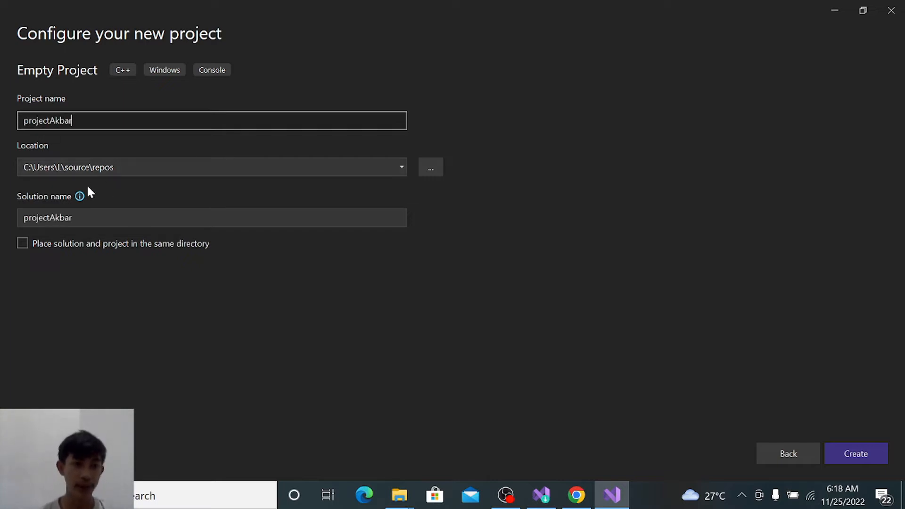
key("Tab")
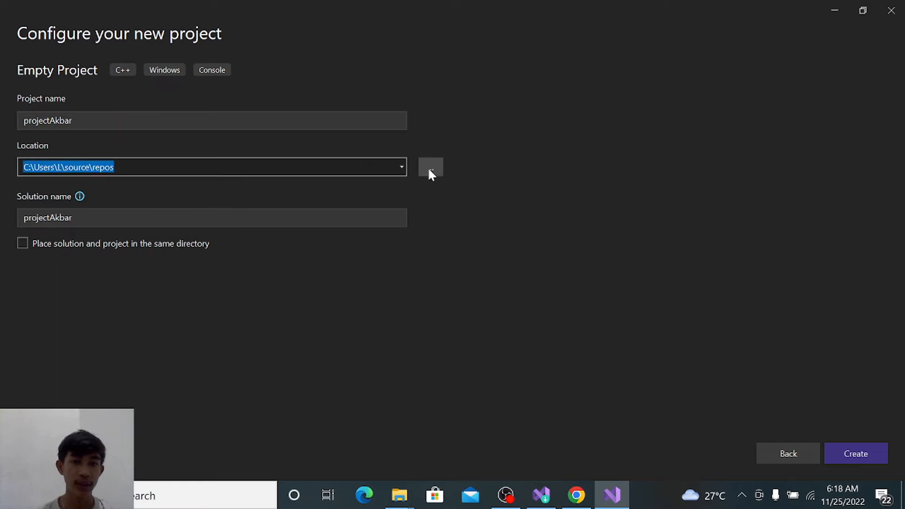
Create a folder named grafika komputer in Documents and set it as the project location
left_click(434, 168)
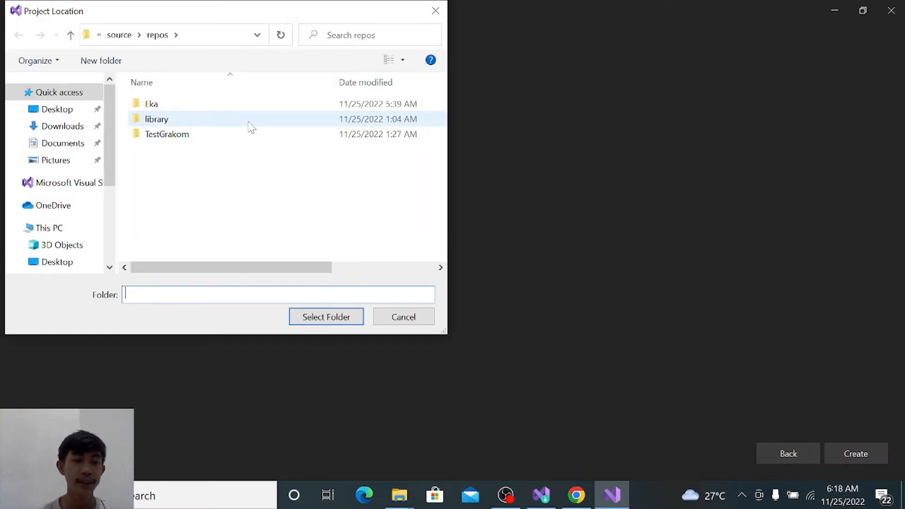
left_click(70, 127)
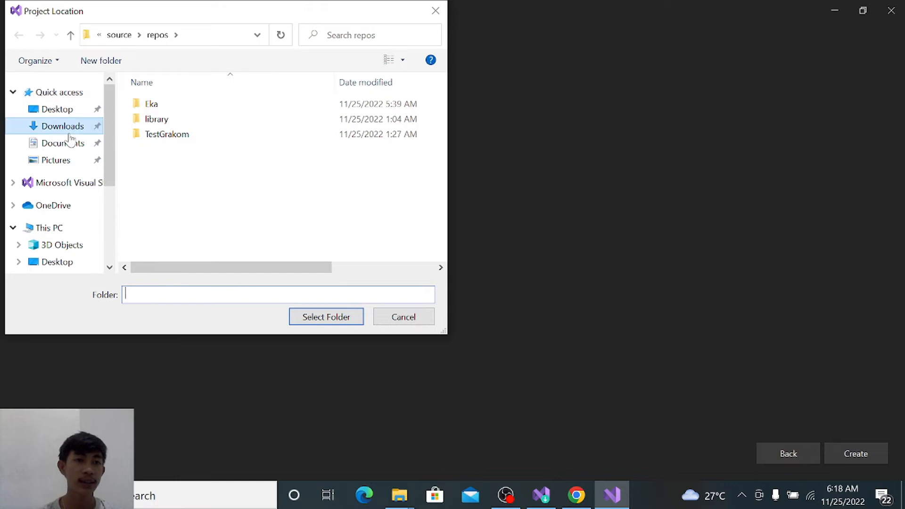
left_click(64, 144)
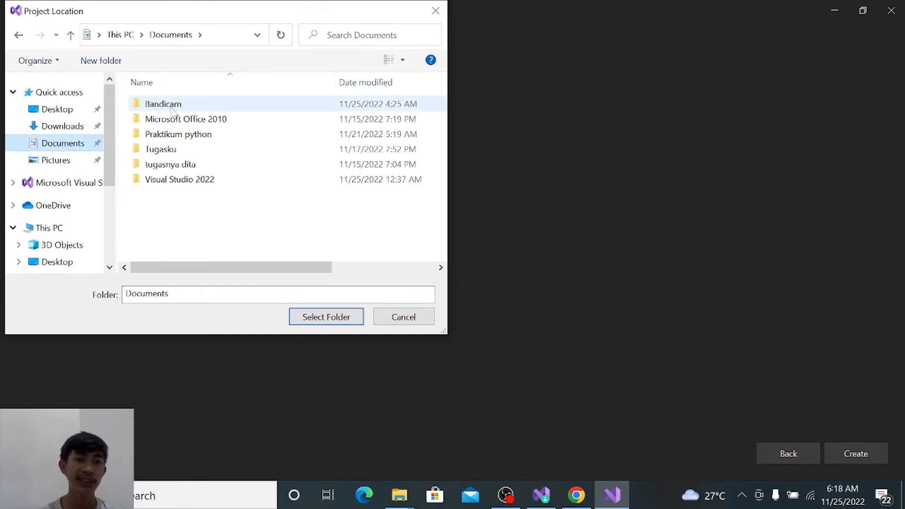
left_click(108, 69)
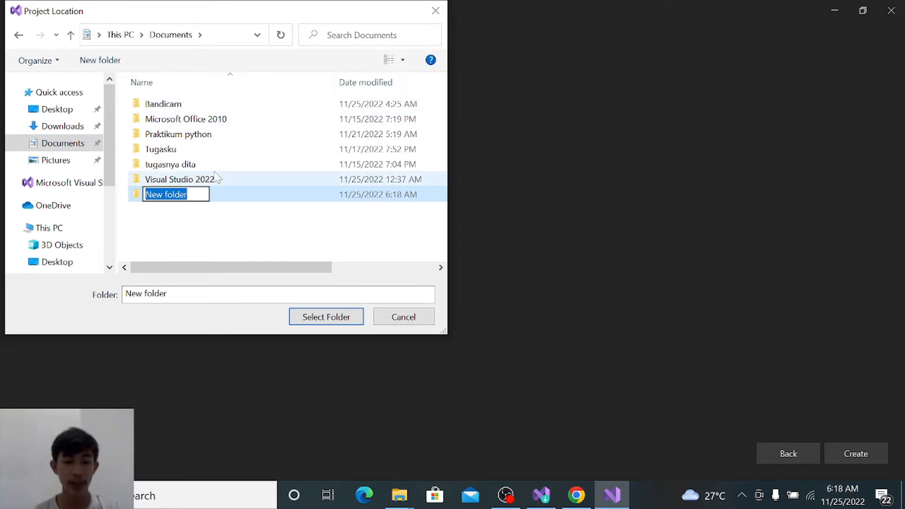
type("g")
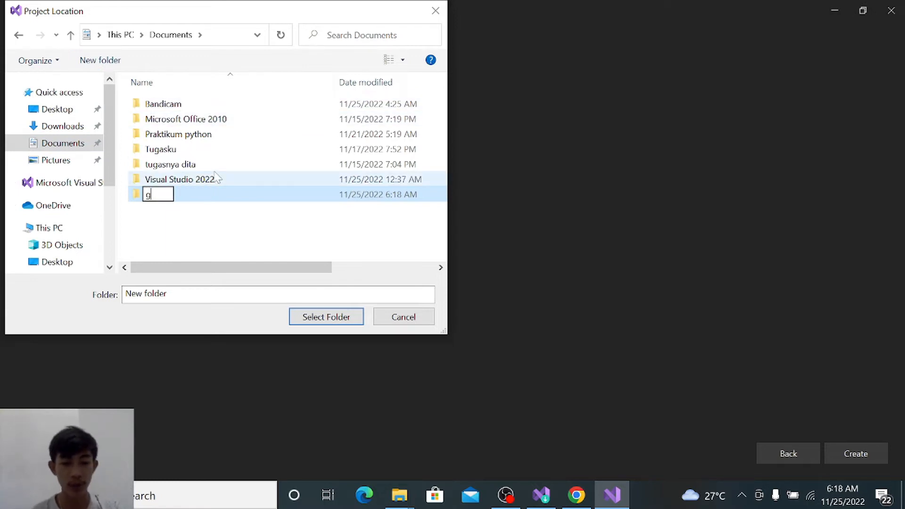
type("rafika komputer")
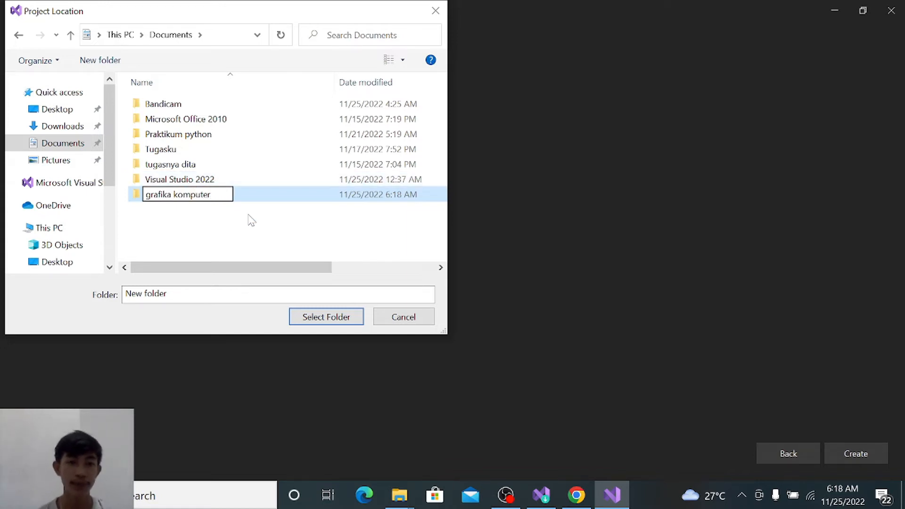
double_click(249, 198)
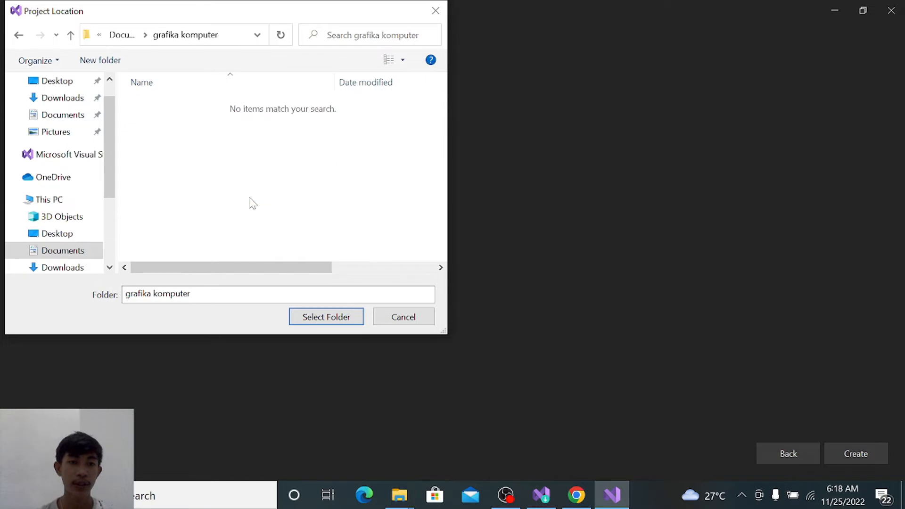
left_click(312, 316)
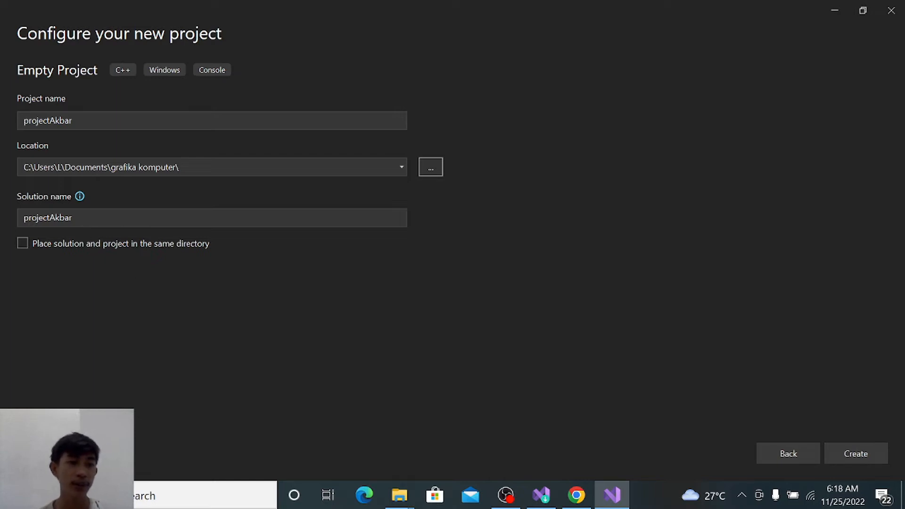
Place the solution and project in the same directory and create the project
left_click(90, 218)
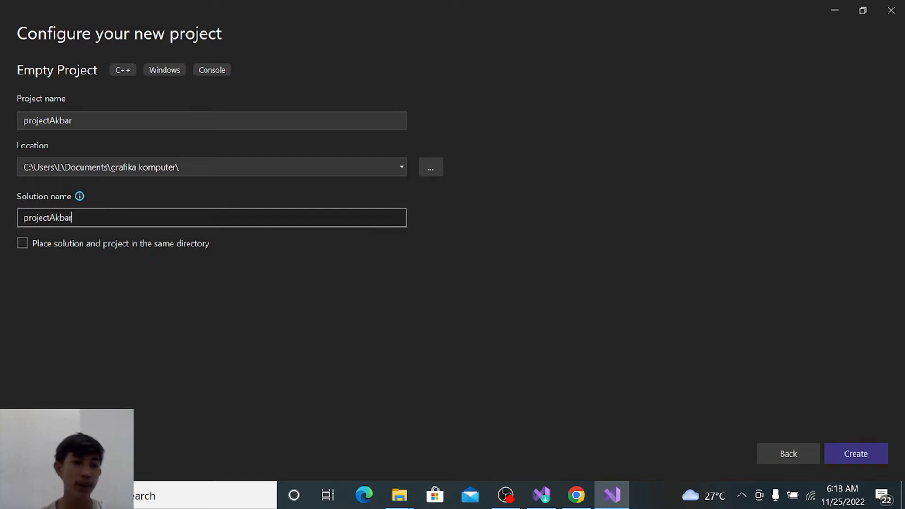
left_click(44, 242)
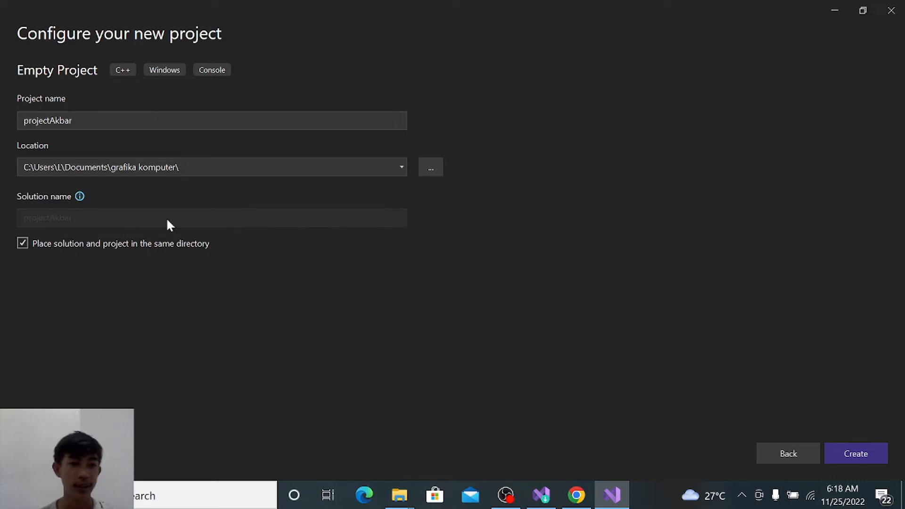
left_click(865, 458)
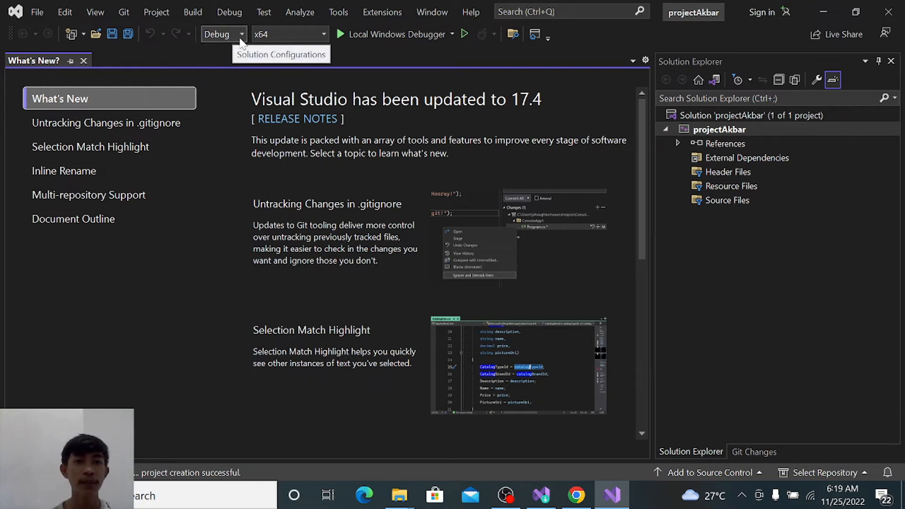
Set the solution configuration to Release and keep x64 as the solution platform
left_click(214, 35)
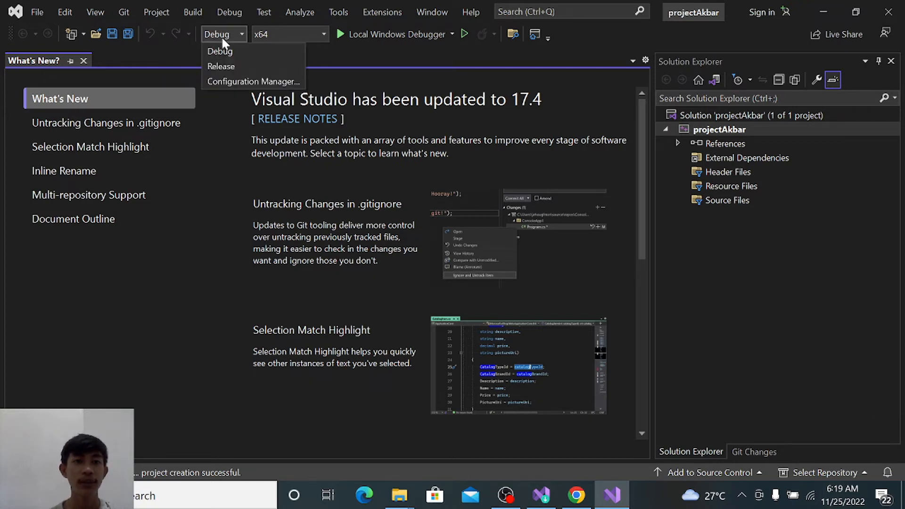
left_click(248, 67)
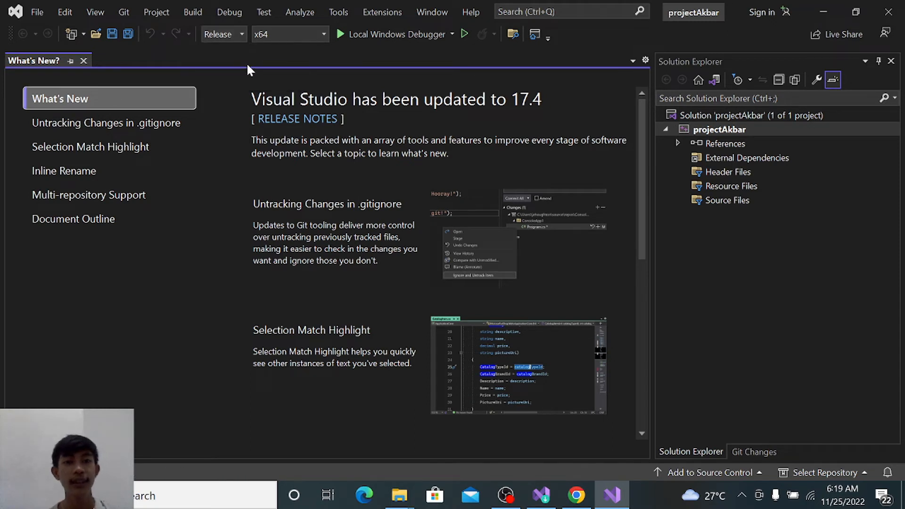
left_click(283, 39)
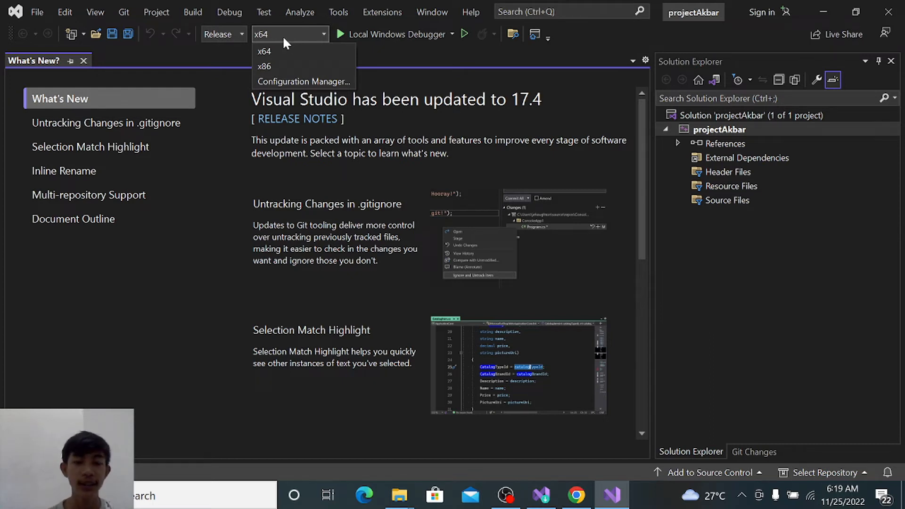
left_click(284, 39)
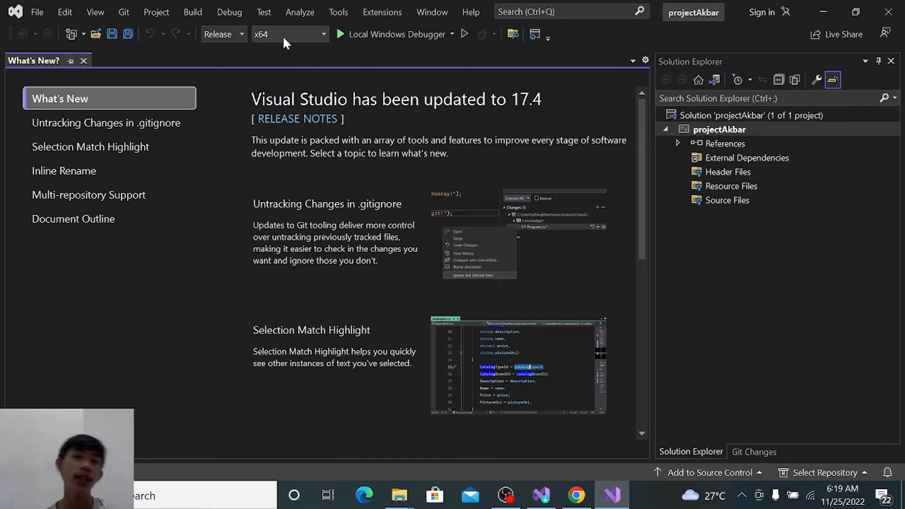
left_click(284, 39)
left_click(283, 39)
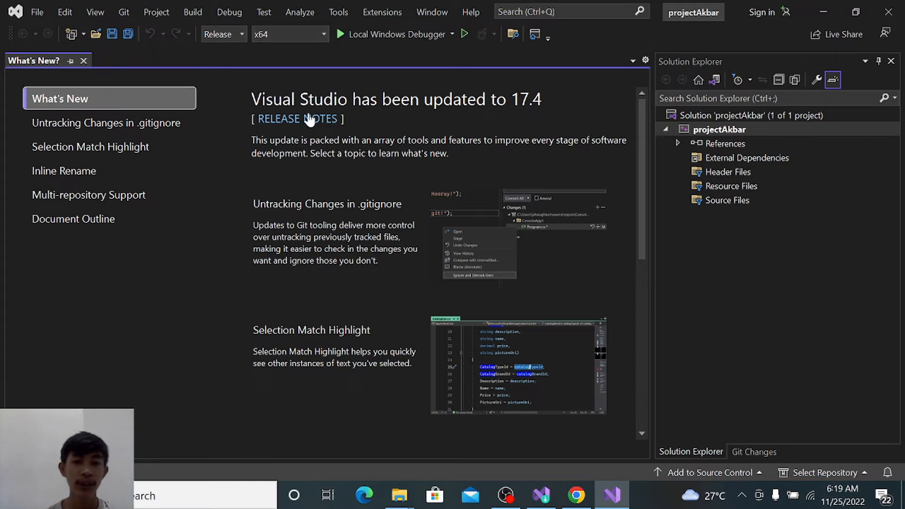
Open the property pages of the projectAkbar project
left_click(163, 10)
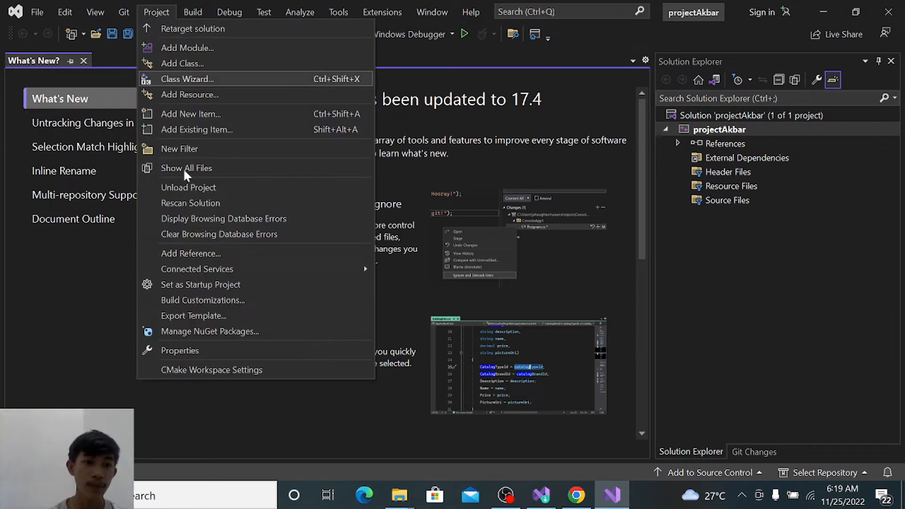
left_click(179, 350)
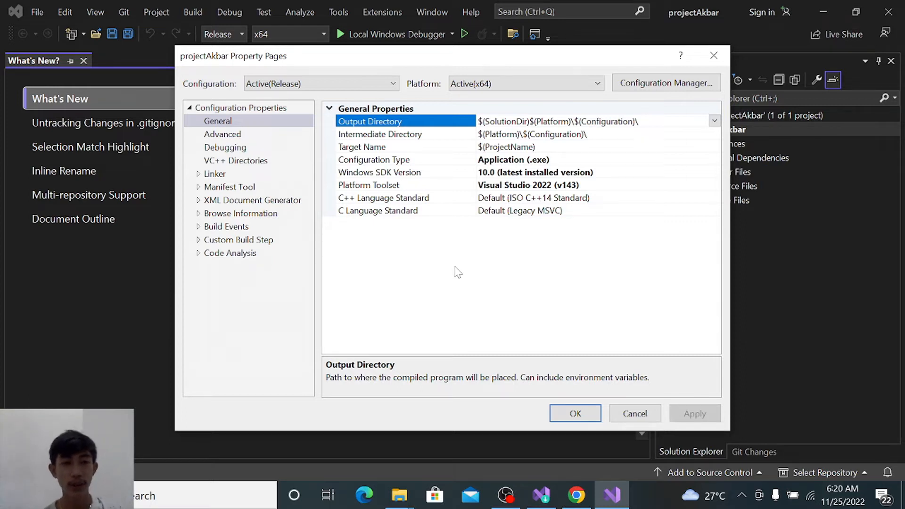
Switch to File Explorer and copy the library folder from Utility for Visual Studio in Downloads
key("super+e")
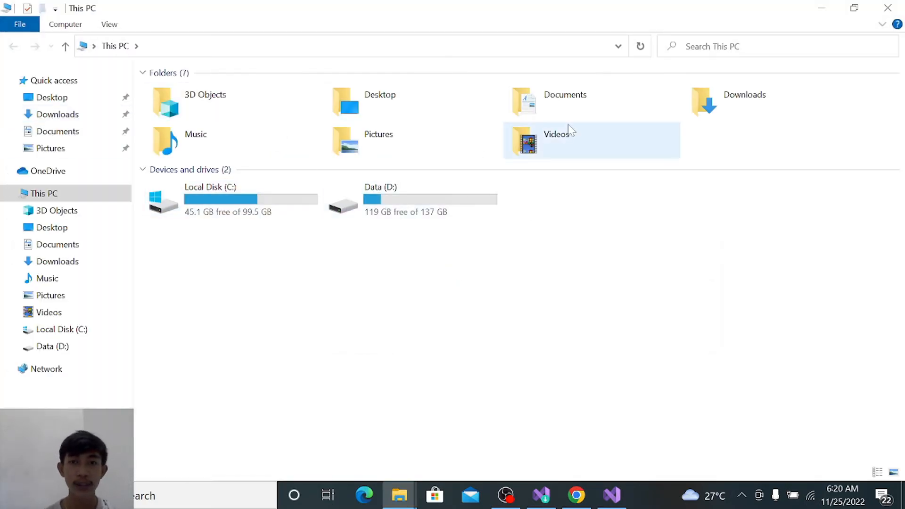
double_click(728, 116)
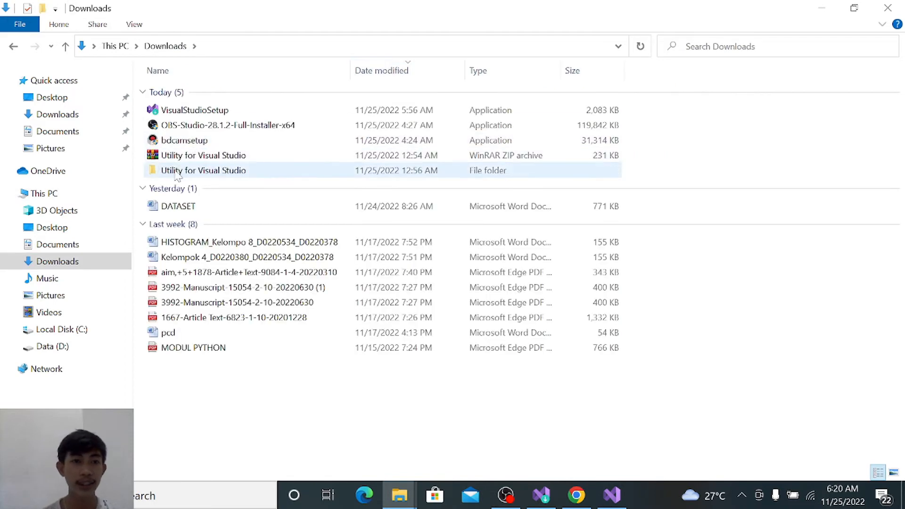
left_click(250, 158)
double_click(208, 170)
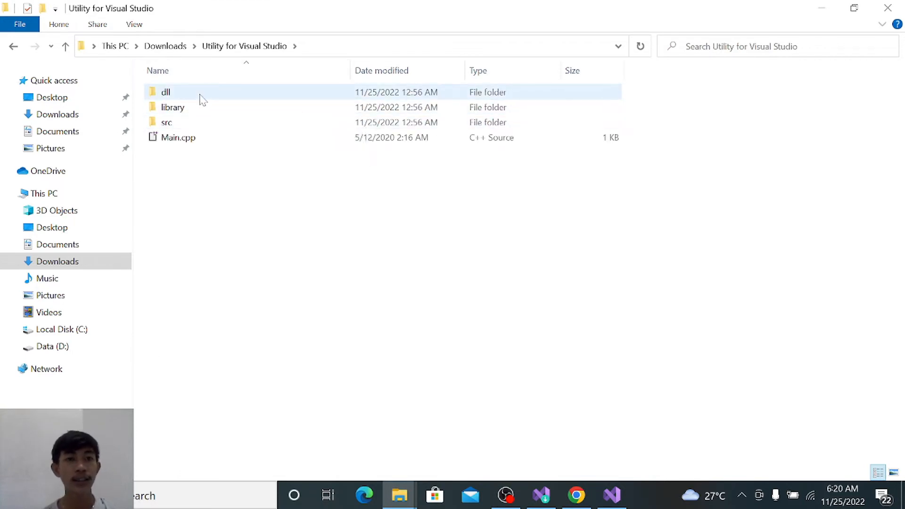
left_click(196, 115)
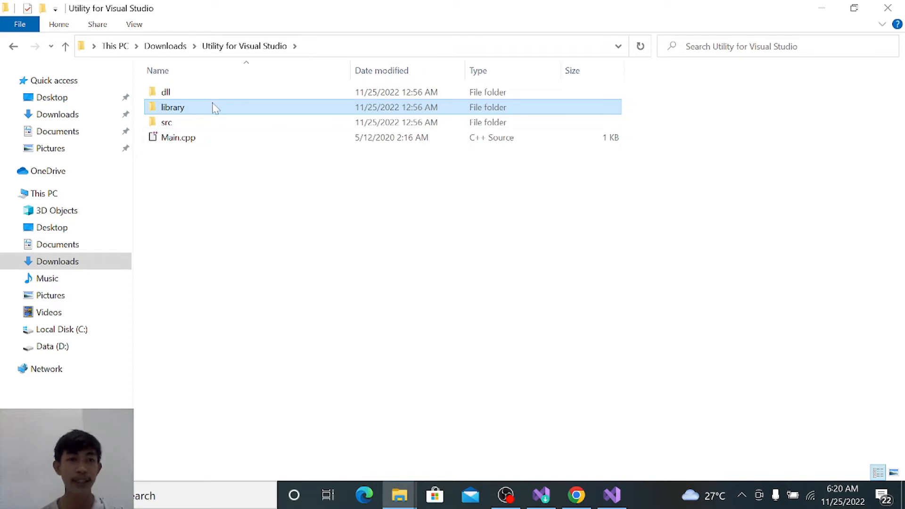
key("F2")
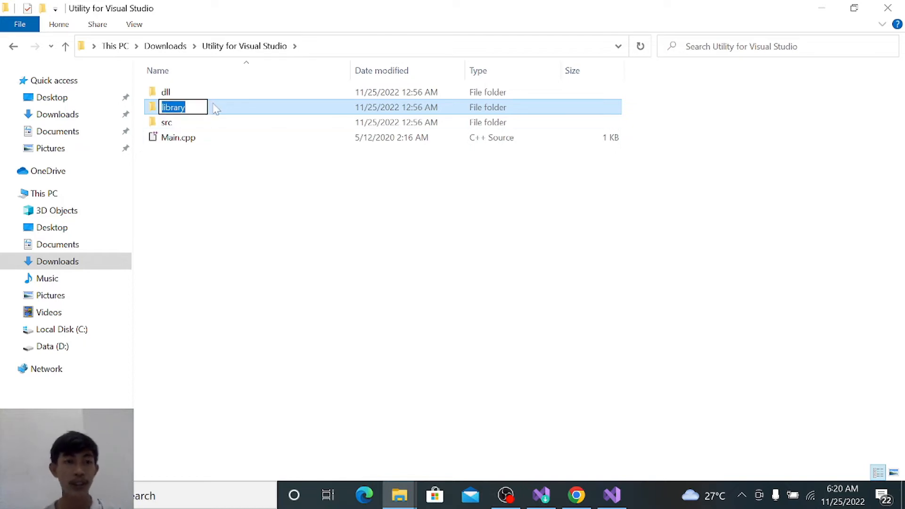
left_click(219, 110)
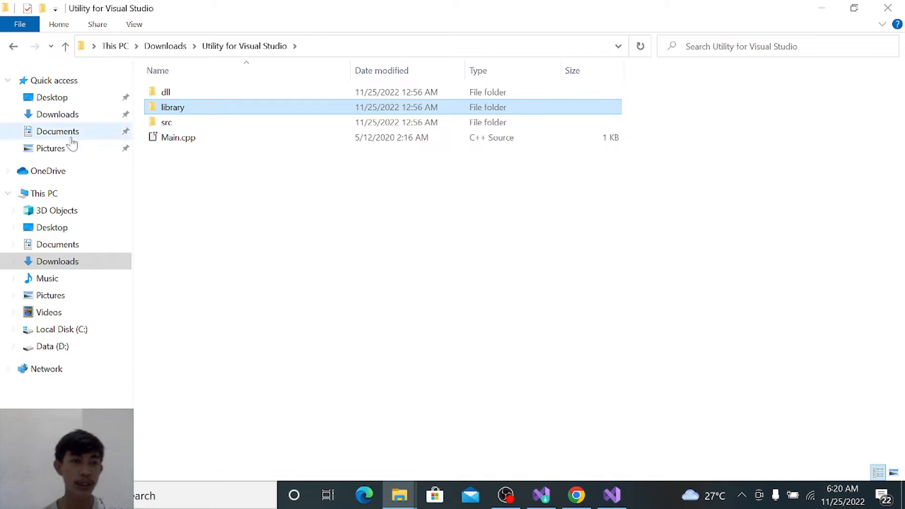
Paste the library folder into Documents\grafika komputer in a new File Explorer window
key("alt+Tab")
key("super+e")
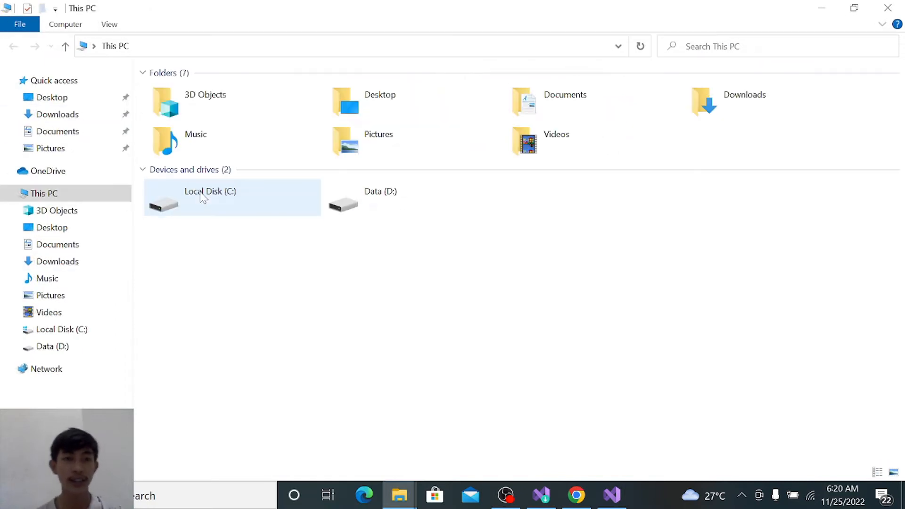
double_click(599, 116)
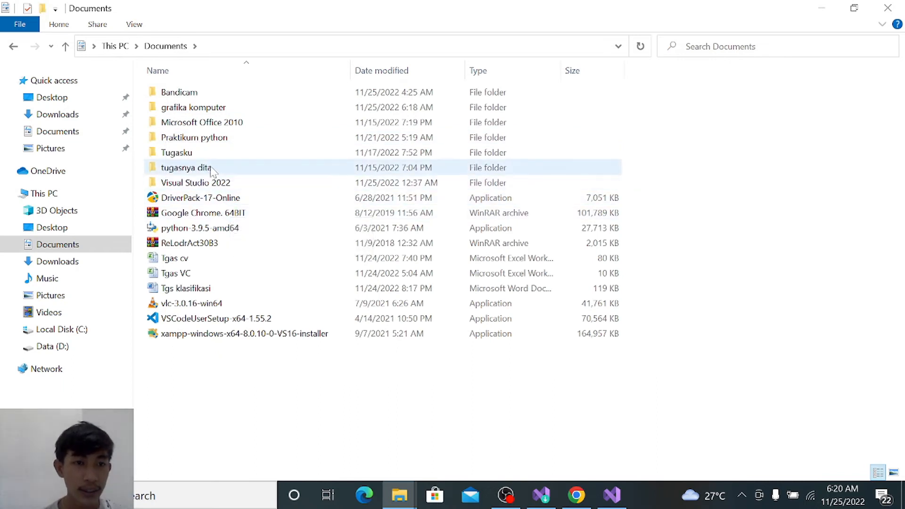
double_click(211, 109)
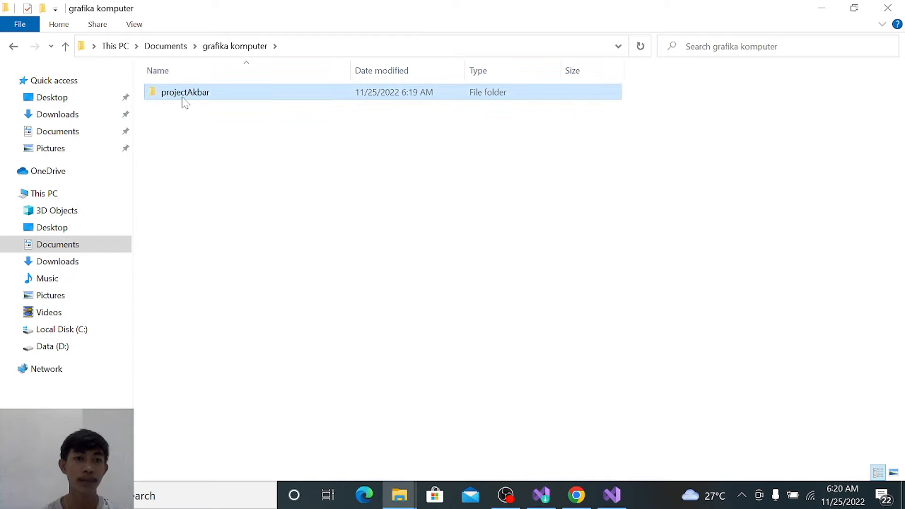
right_click(278, 179)
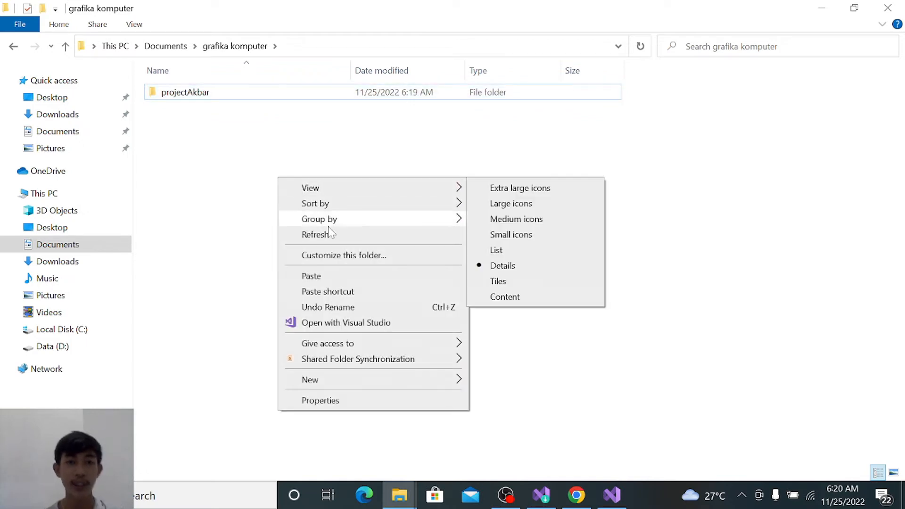
left_click(317, 276)
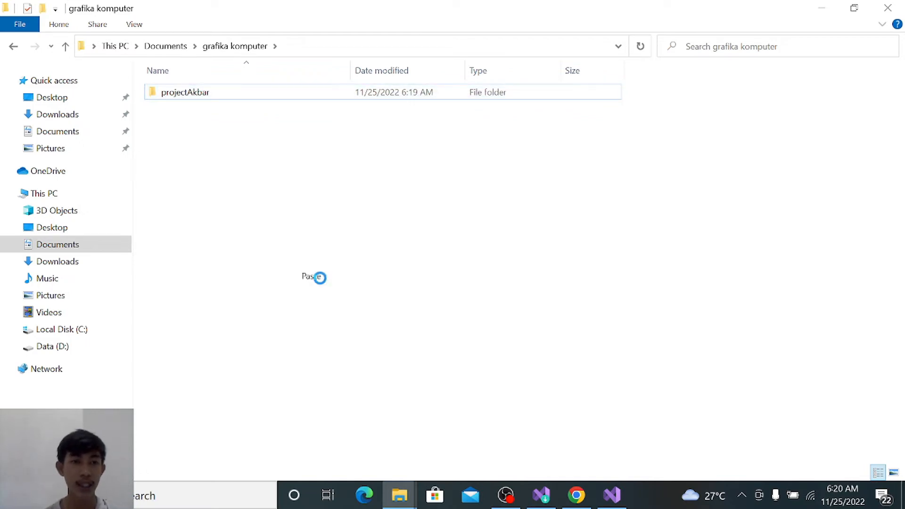
left_click(274, 215)
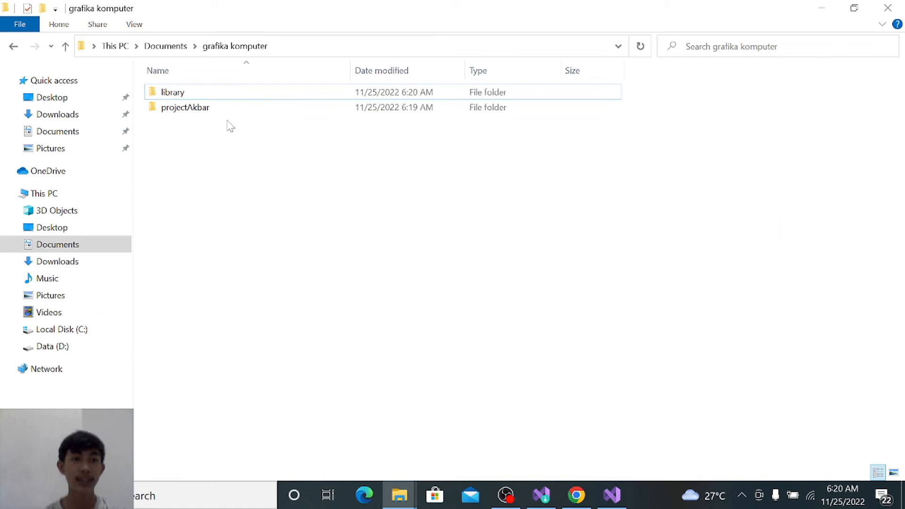
Switch to the Utility for Visual Studio window and copy the include folder from its src folder
key("alt+Tab")
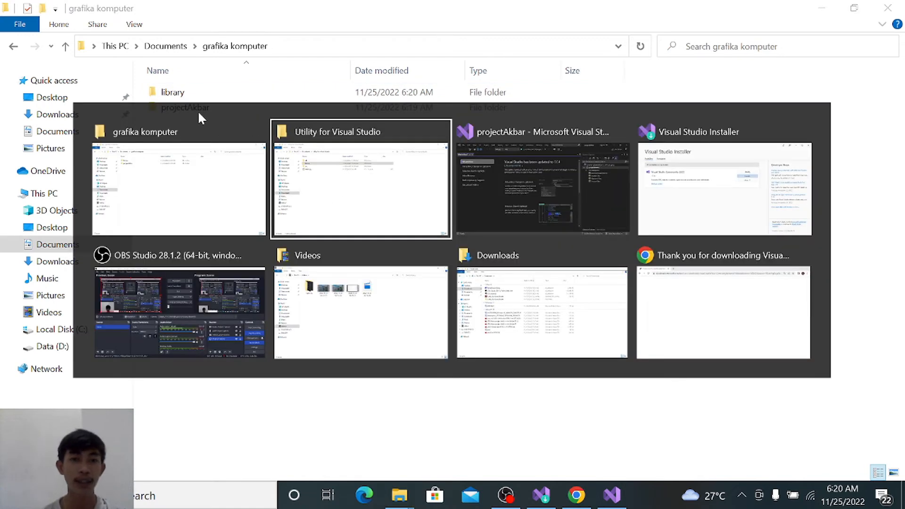
left_click(380, 166)
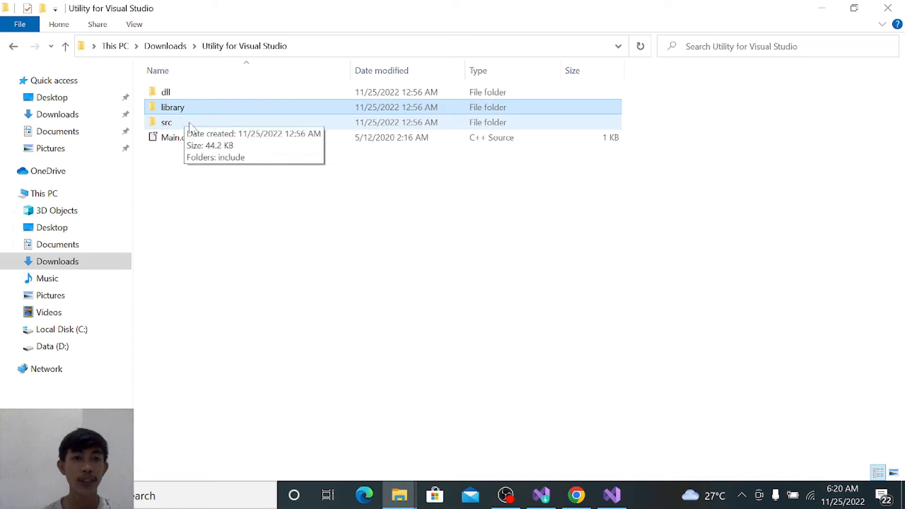
double_click(167, 123)
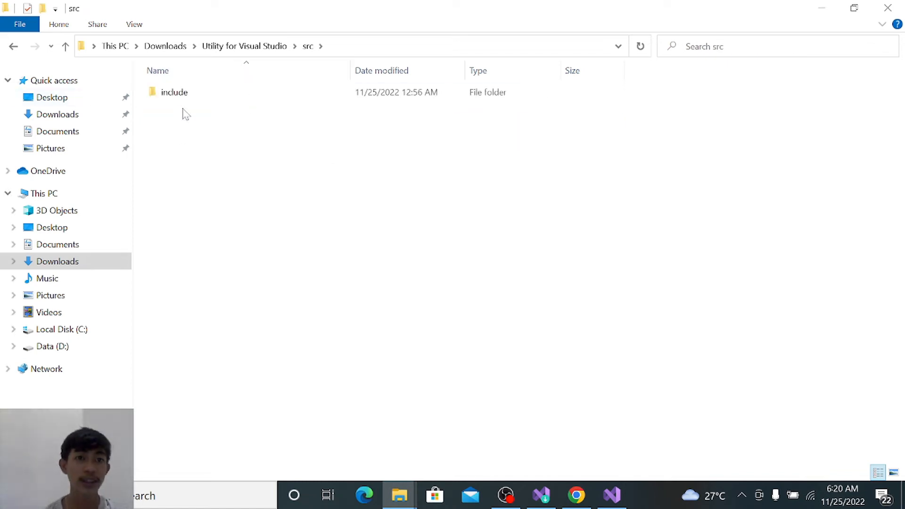
left_click(186, 102)
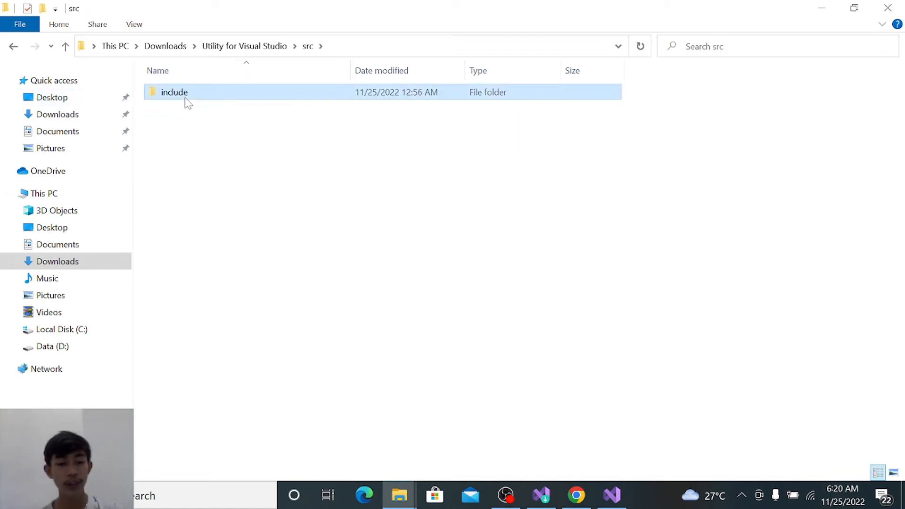
Paste the include folder into the projectAkbar folder in Documents\grafika komputer
key("alt+Tab")
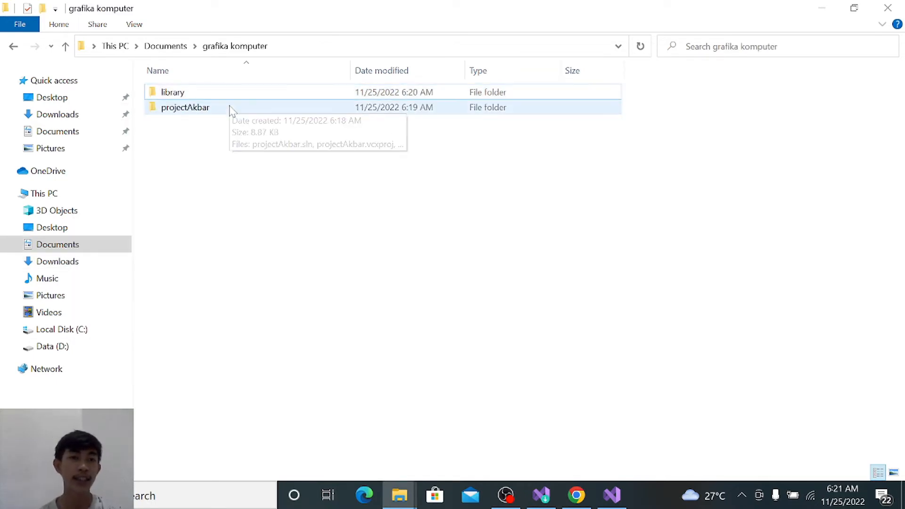
double_click(230, 108)
key("alt+Left")
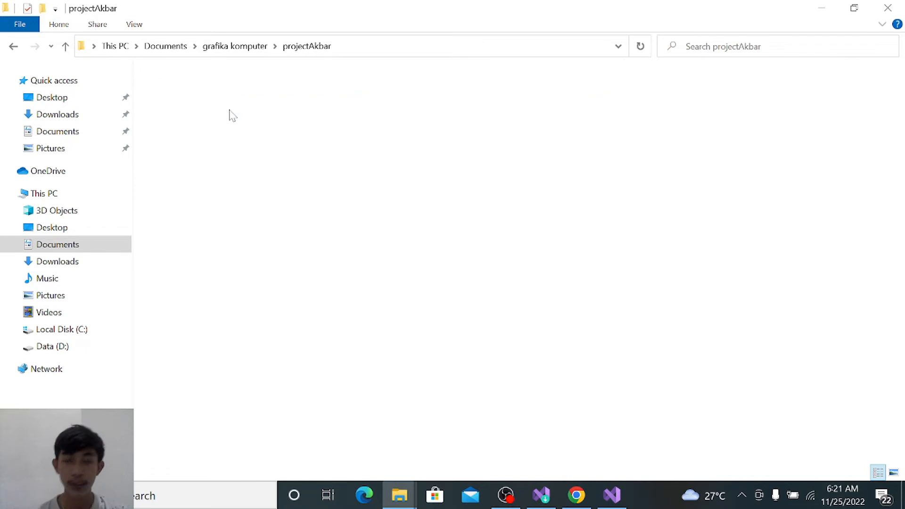
double_click(241, 109)
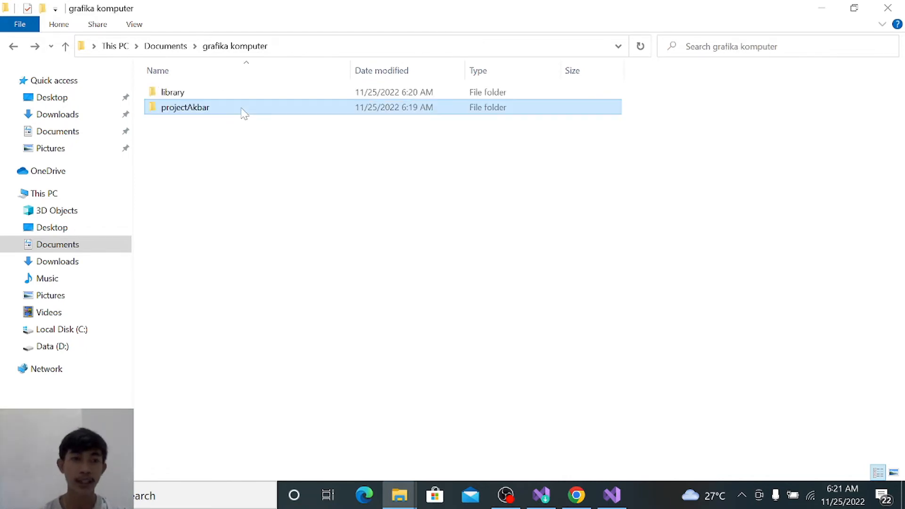
left_click(175, 93)
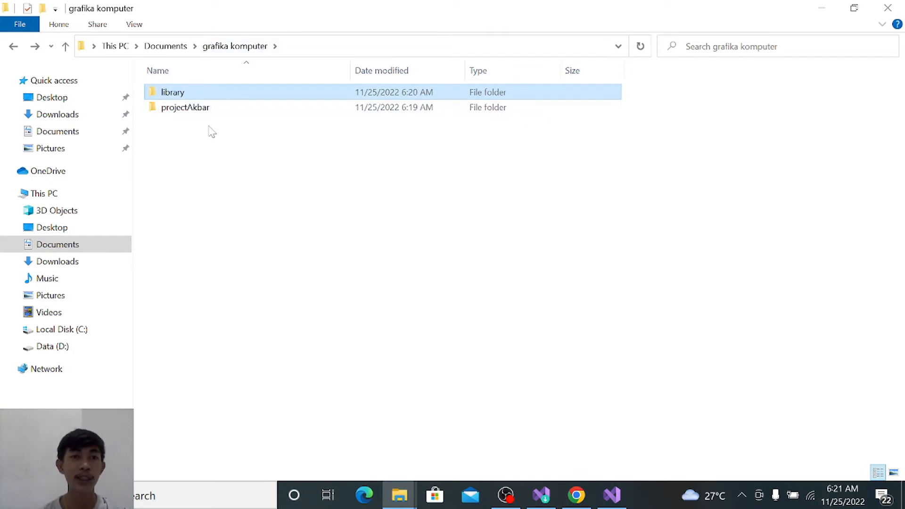
double_click(194, 111)
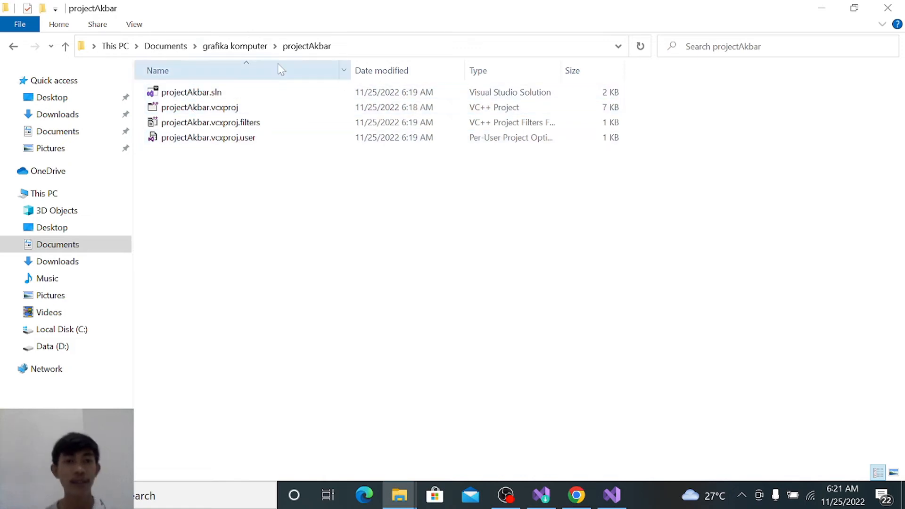
right_click(300, 162)
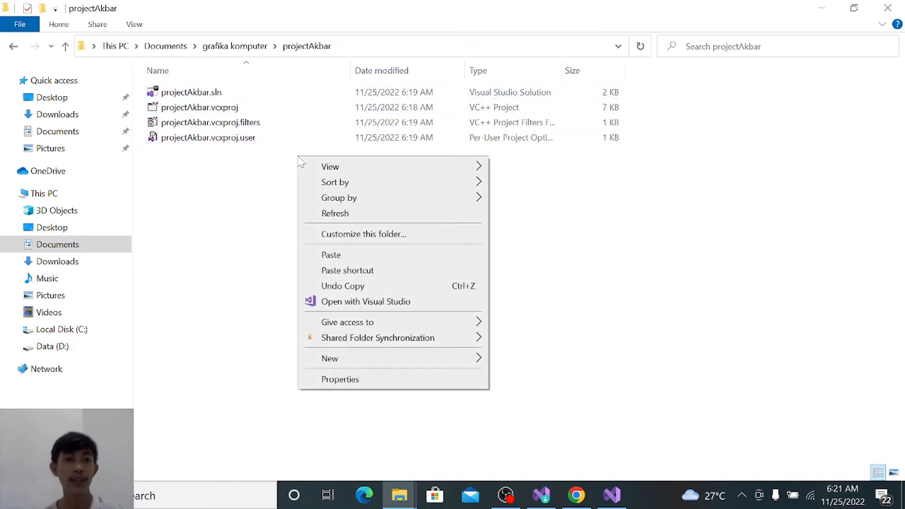
left_click(370, 254)
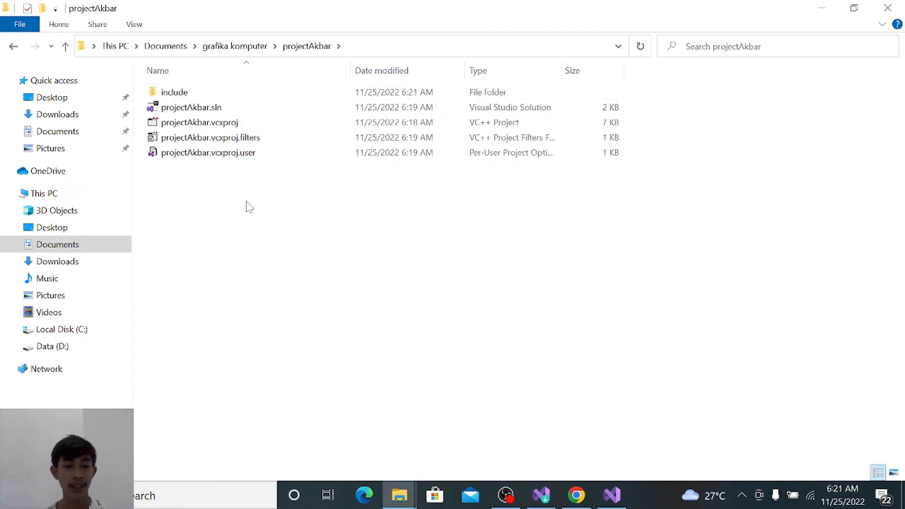
Switch to Visual Studio and reopen the projectAkbar property pages at the VC++ Directories settings
key("alt+Tab")
key("alt+Tab")
key("alt+Tab")
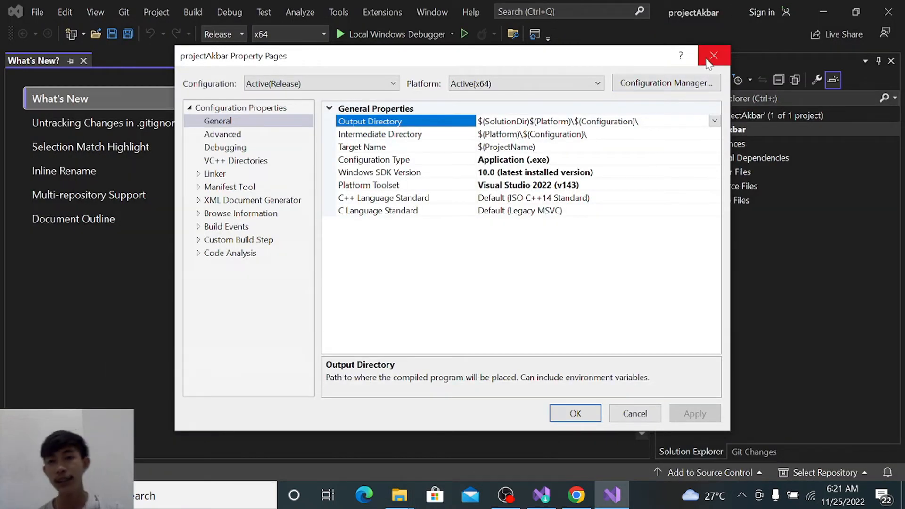
left_click(713, 57)
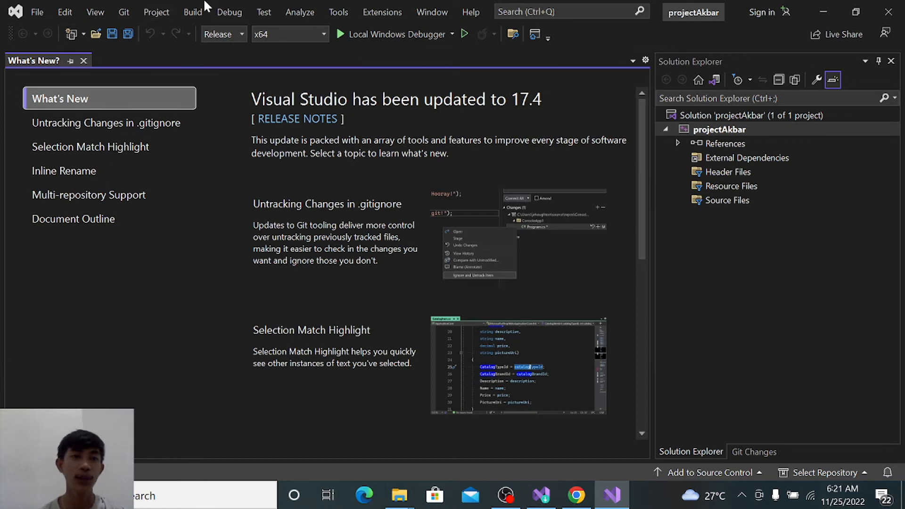
left_click(168, 10)
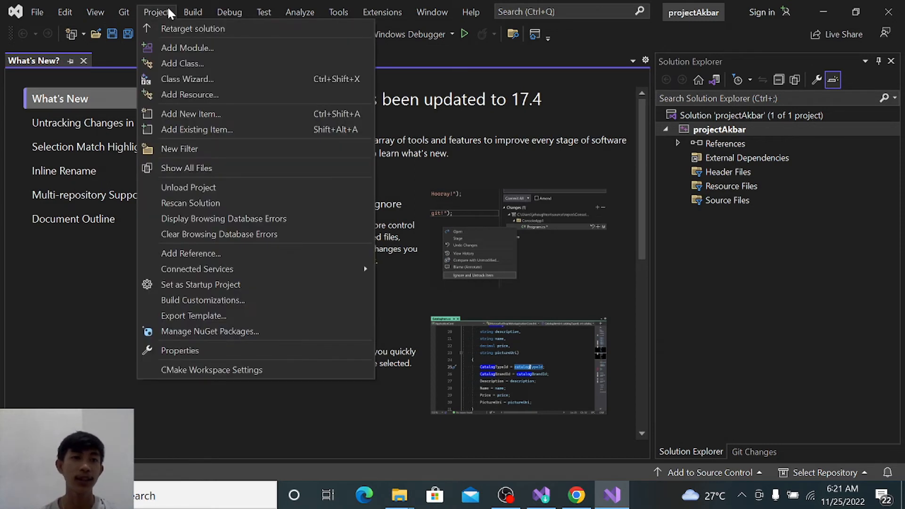
left_click(192, 349)
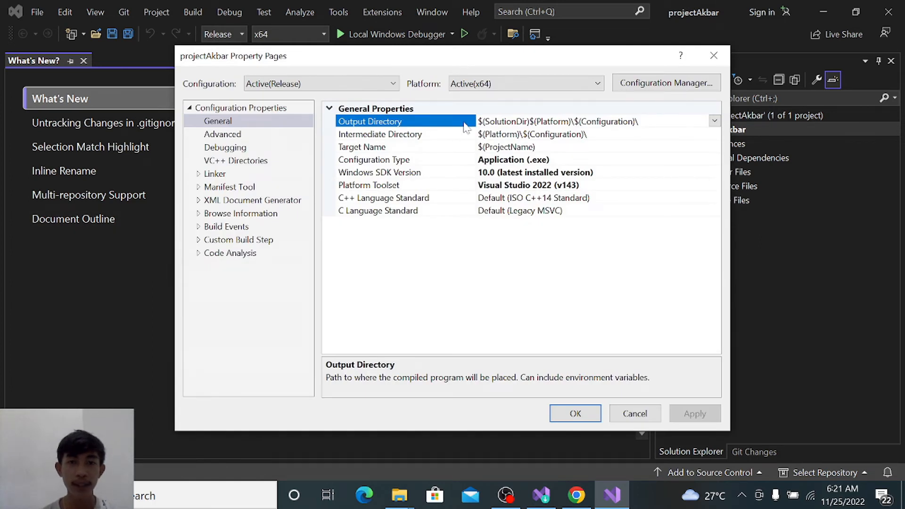
left_click(214, 162)
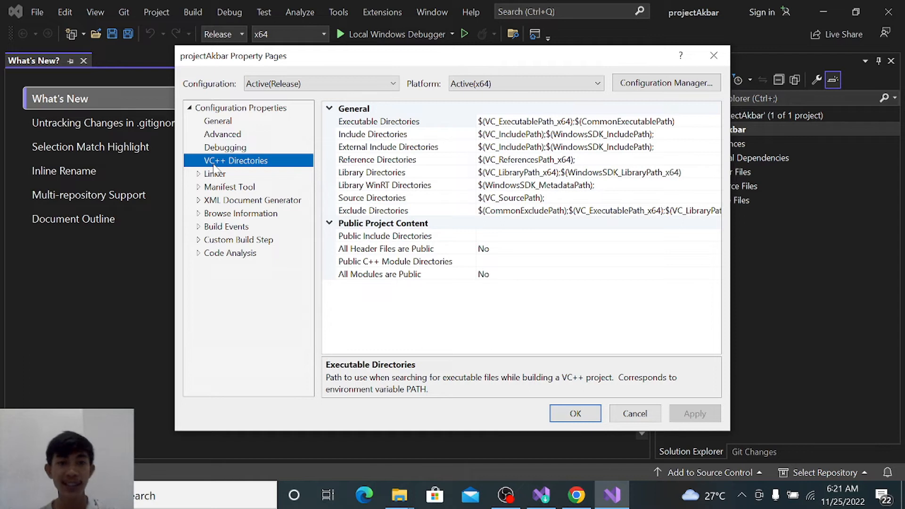
Open the project's Library Directories for editing and start a new path entry
left_click(362, 135)
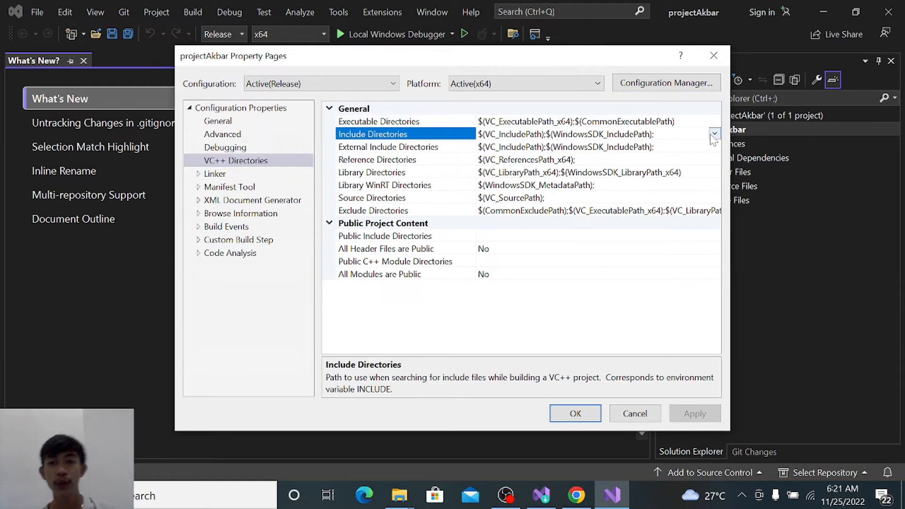
left_click(397, 174)
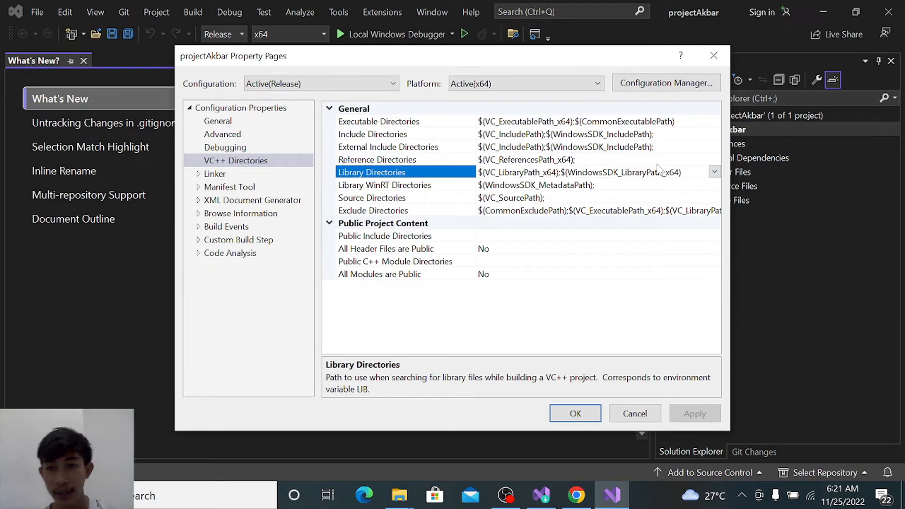
left_click(715, 173)
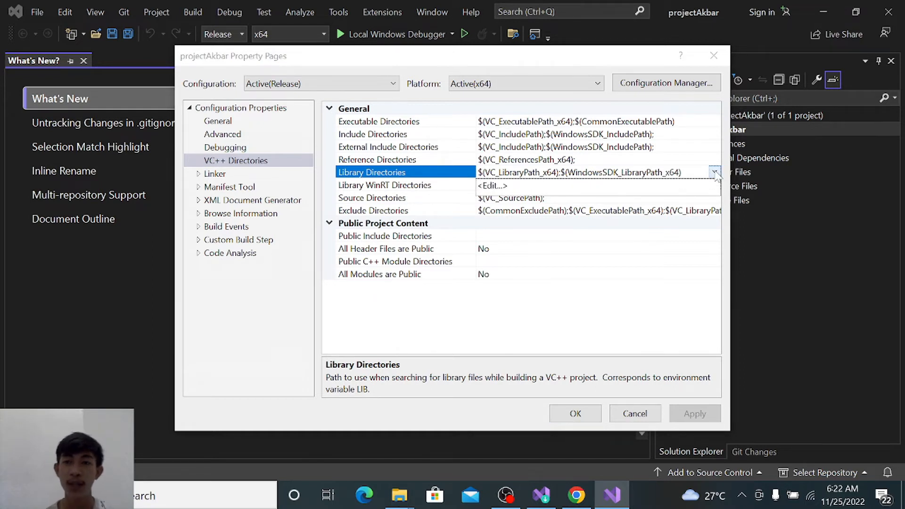
left_click(611, 186)
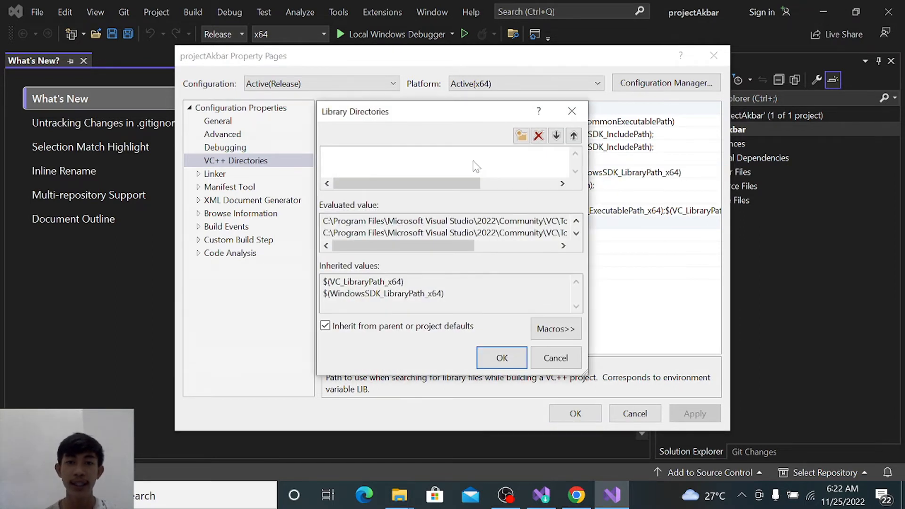
left_click(385, 153)
left_click(385, 155)
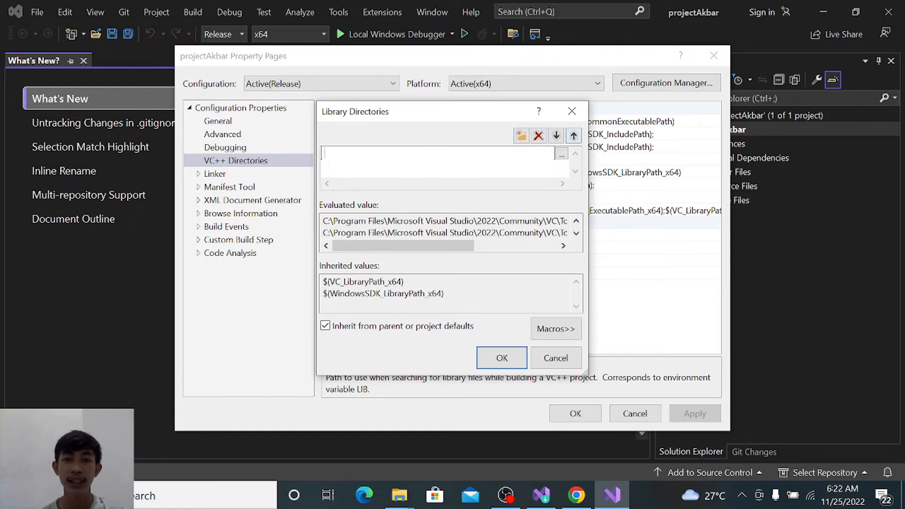
Switch to File Explorer and open the library folder in Documents\grafika komputer
key("alt+Tab")
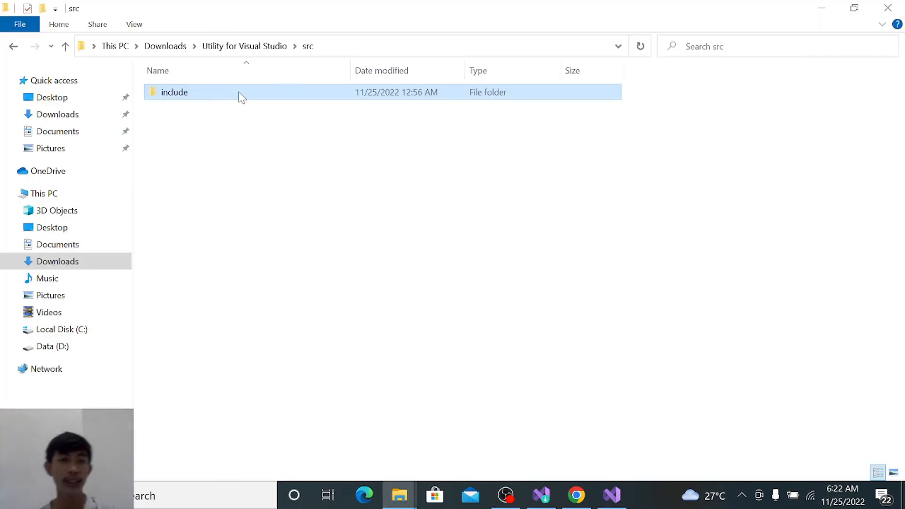
key("BackSpace")
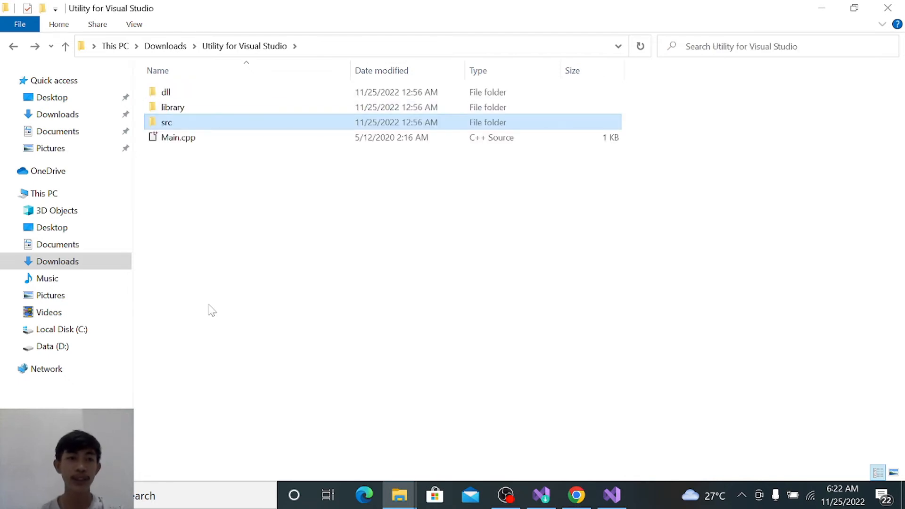
left_click(61, 244)
double_click(228, 107)
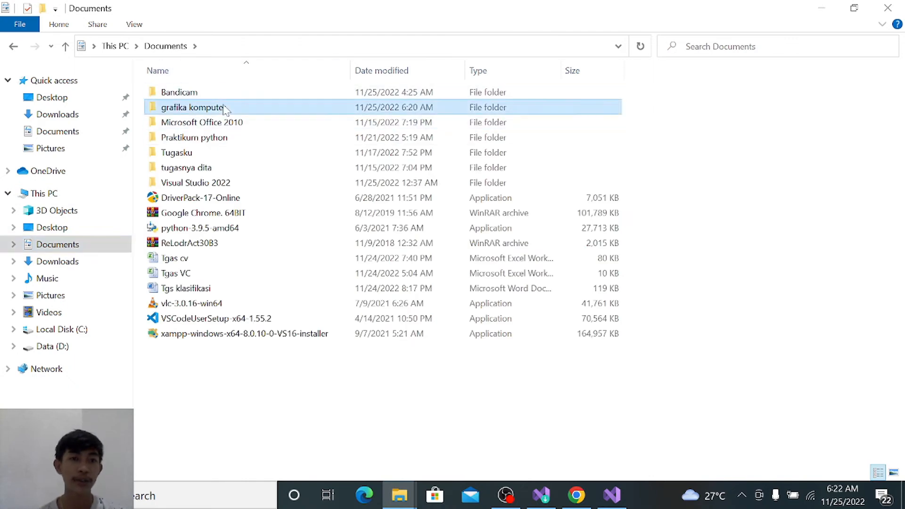
double_click(173, 92)
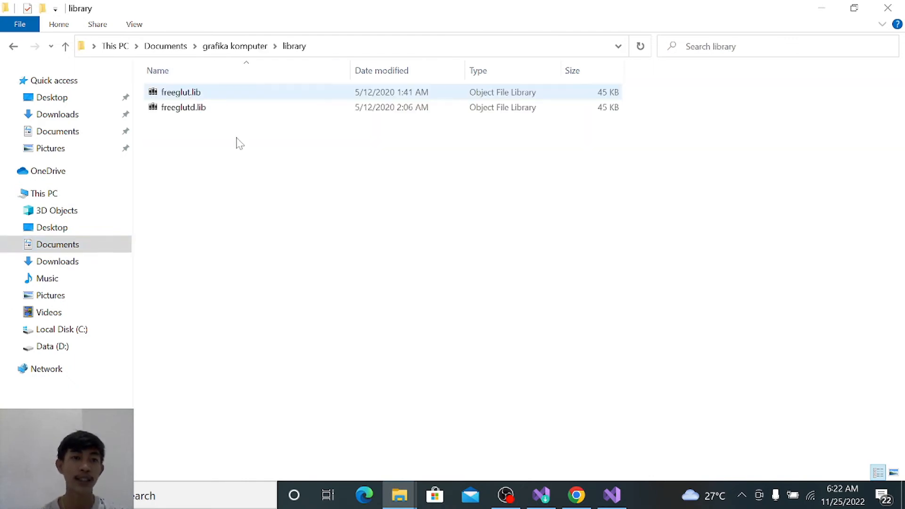
key("alt+Left")
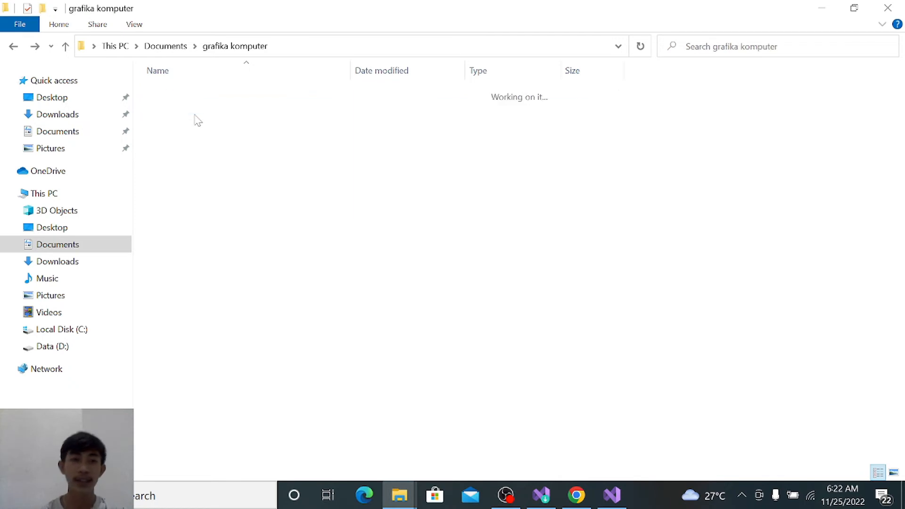
double_click(278, 94)
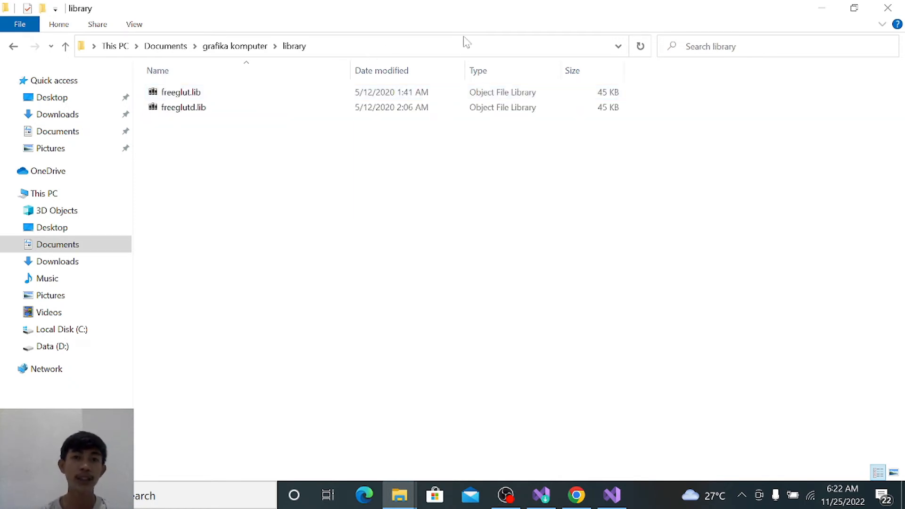
Copy the full path of the grafika komputer\library folder
left_click(599, 47)
left_click(430, 192)
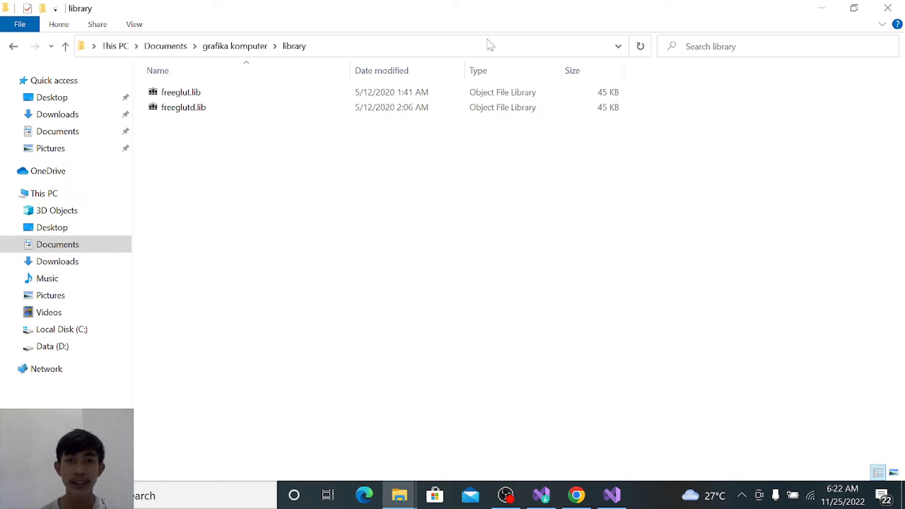
left_click(532, 47)
key("End")
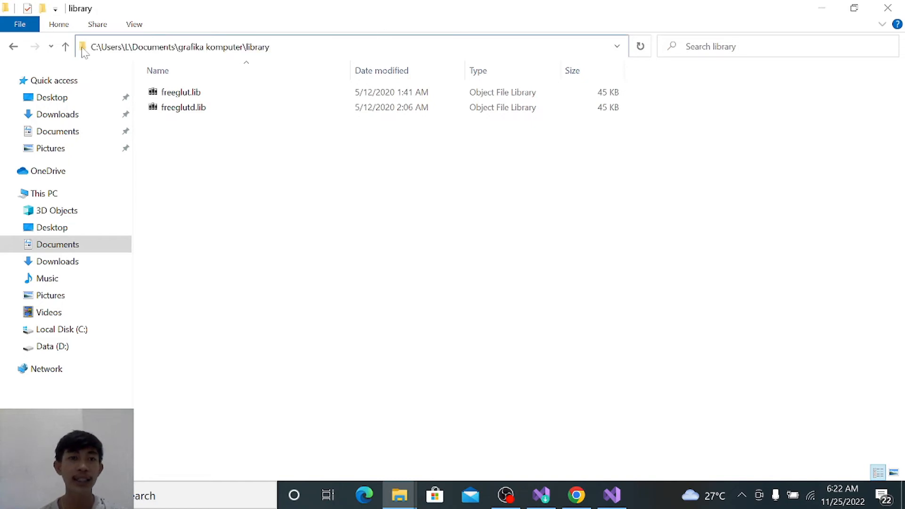
left_click(222, 177)
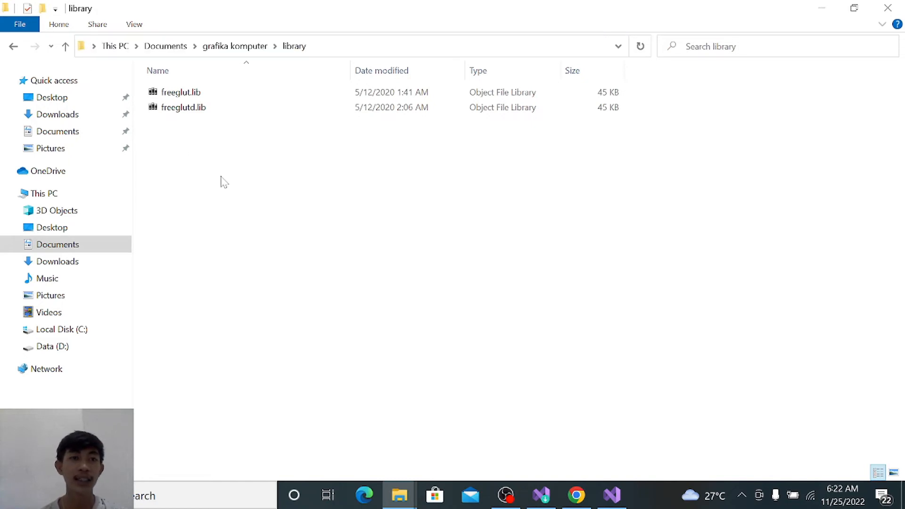
left_click(81, 47)
key("ctrl+c")
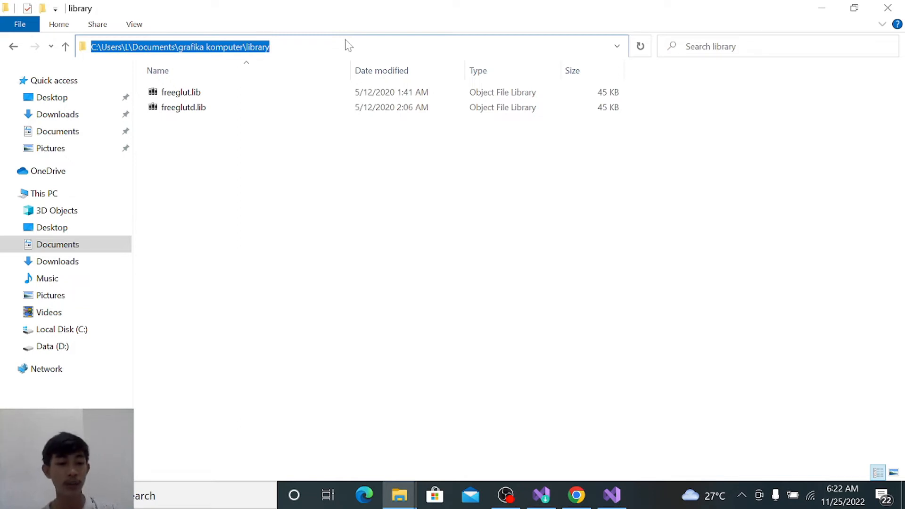
Switch to Visual Studio and add C:\Users\L\Documents\grafika komputer\library to the Library Directories
key("alt+Tab")
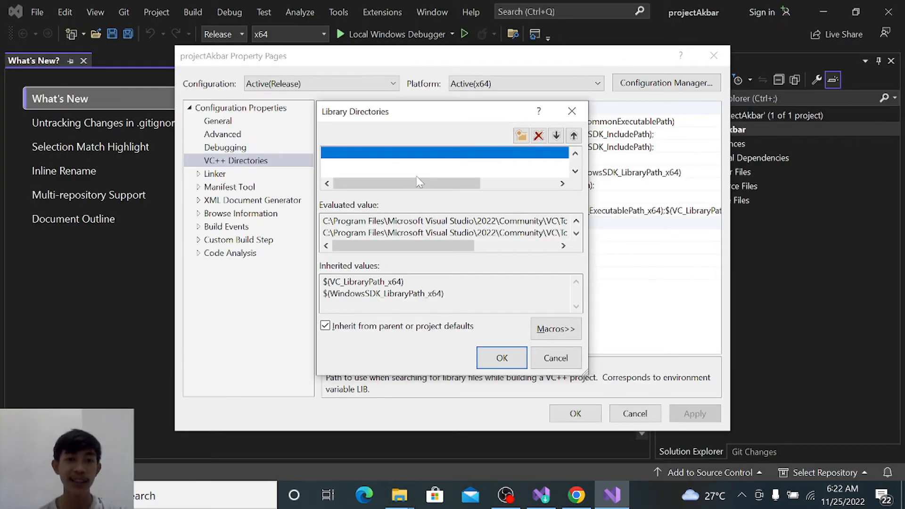
left_click(463, 158)
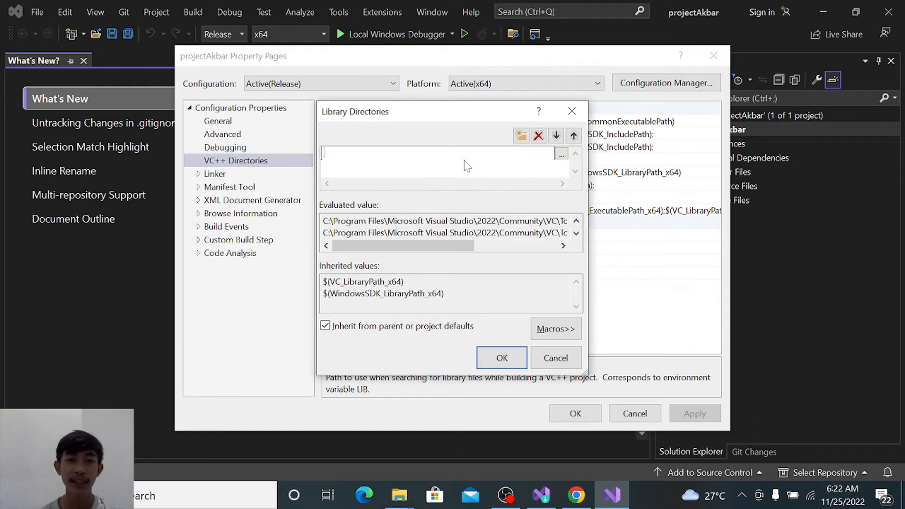
key("ctrl+v")
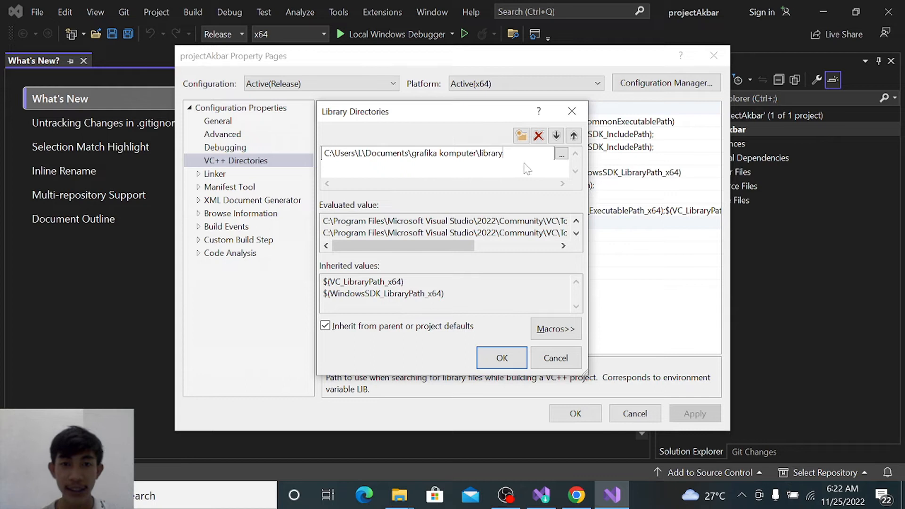
left_click(517, 353)
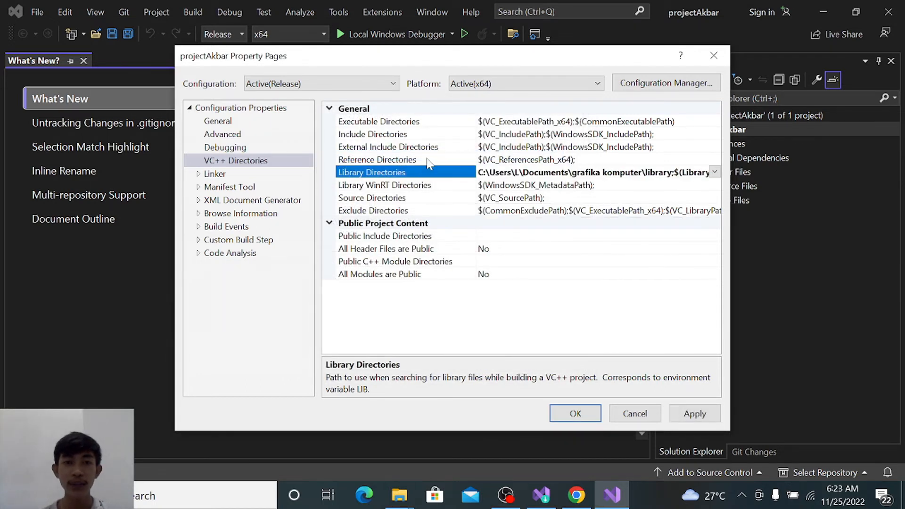
Open the project's Include Directories for editing
left_click(387, 136)
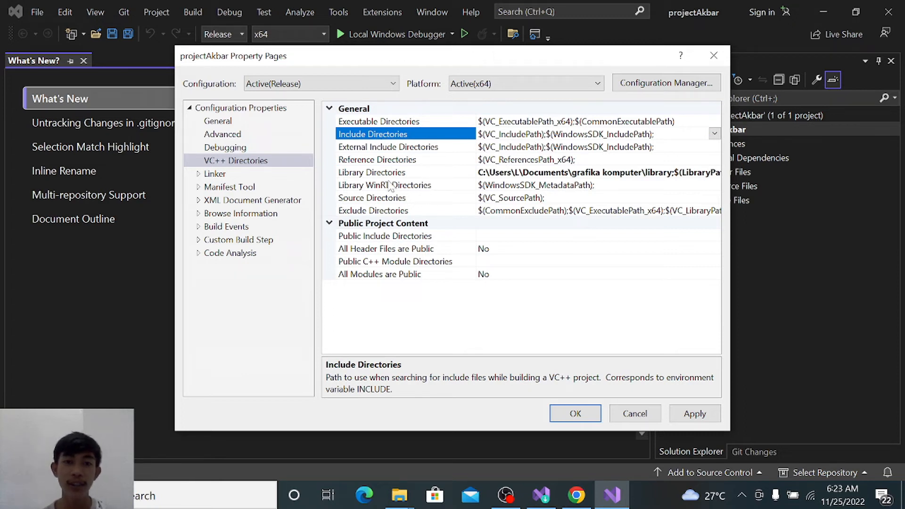
left_click(714, 133)
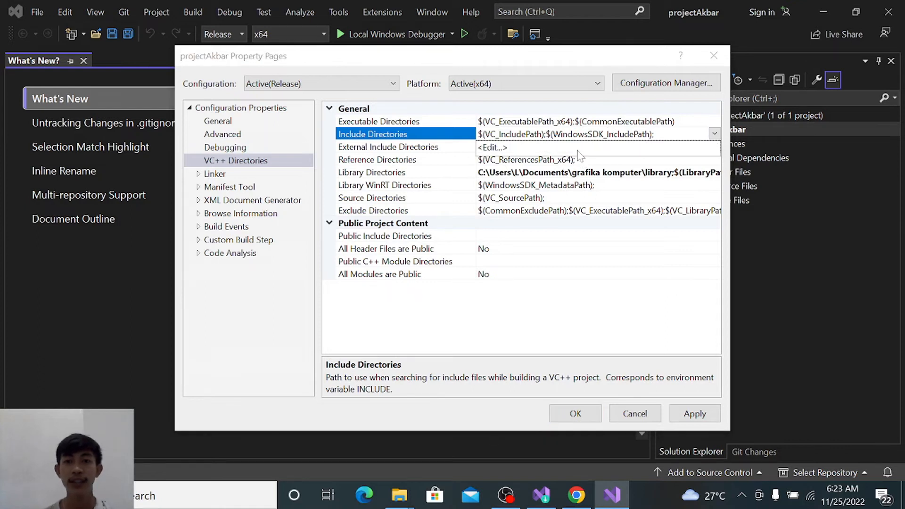
left_click(577, 148)
Switch to File Explorer and copy the full path of the include folder inside grafika komputer\projectAkbar
key("alt+Tab")
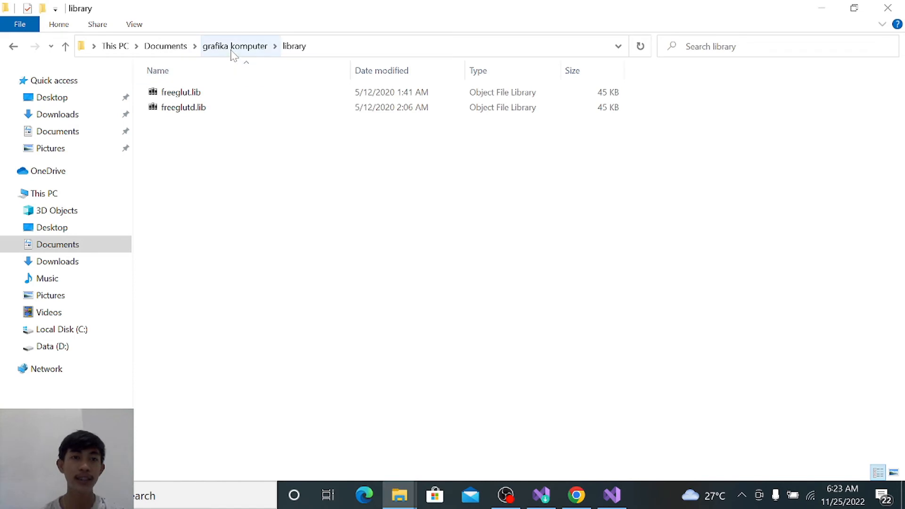
left_click(234, 46)
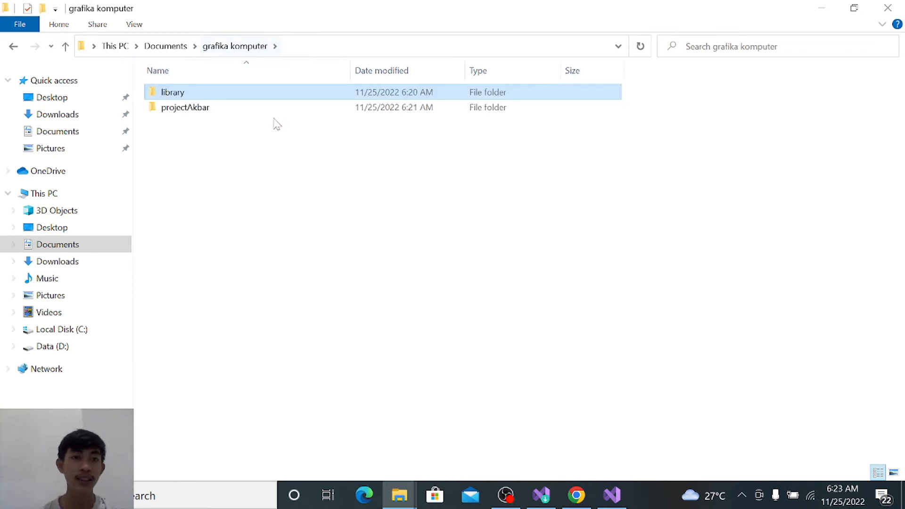
double_click(258, 112)
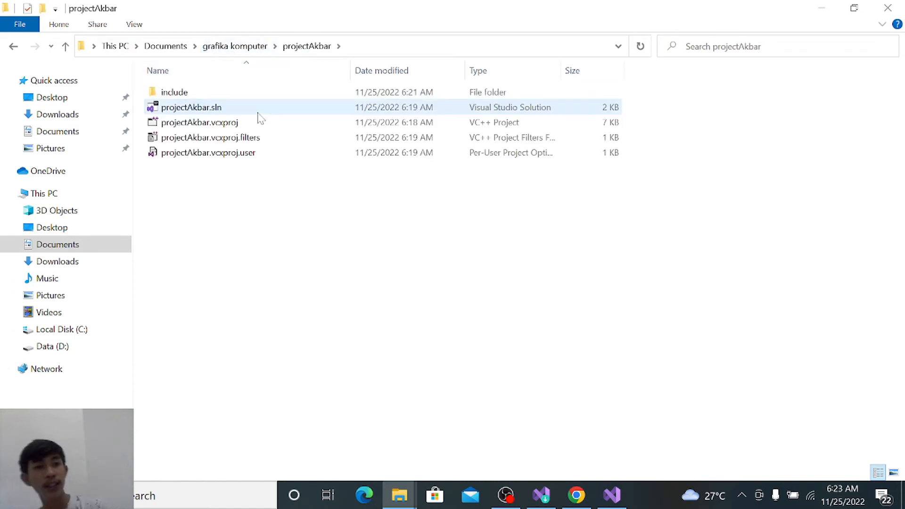
double_click(255, 93)
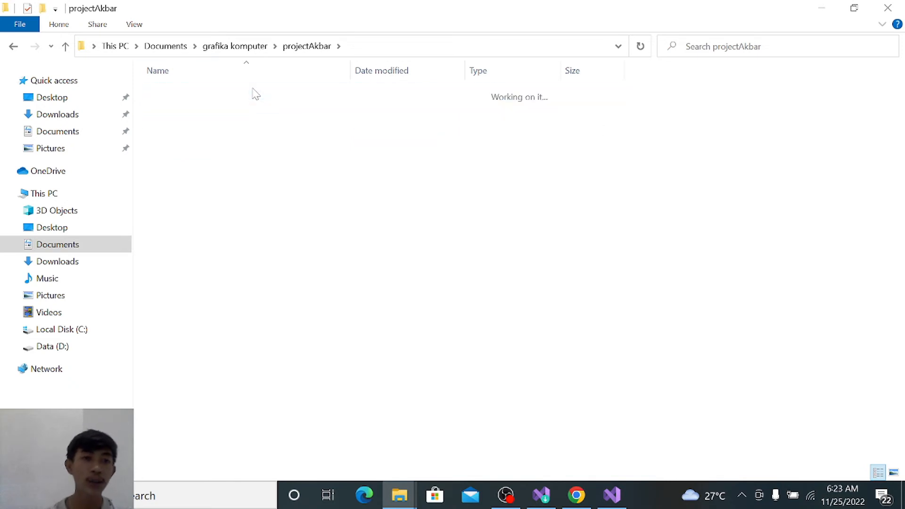
left_click(436, 46)
key("ctrl+c")
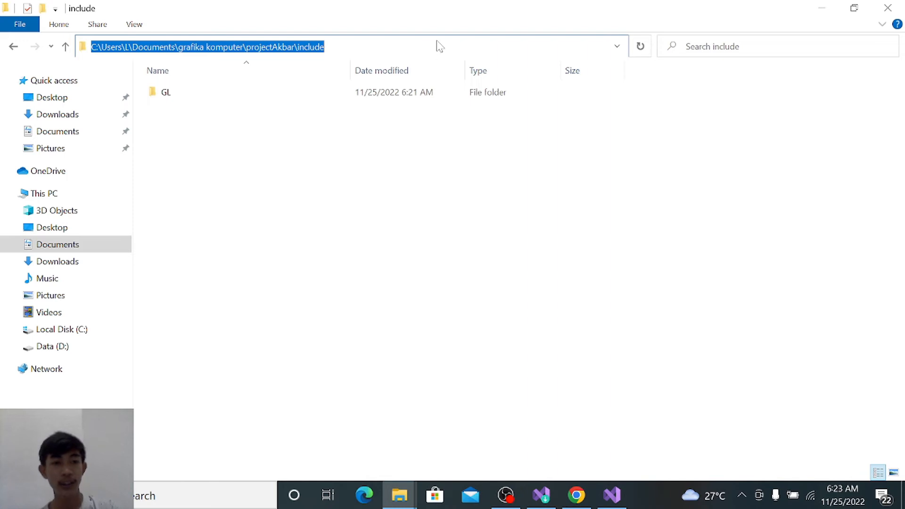
Switch to Visual Studio, add C:\Users\L\Documents\grafika komputer\projectAkbar\include to the Include Directories and apply the change
key("alt+Tab")
double_click(384, 152)
key("ctrl+v")
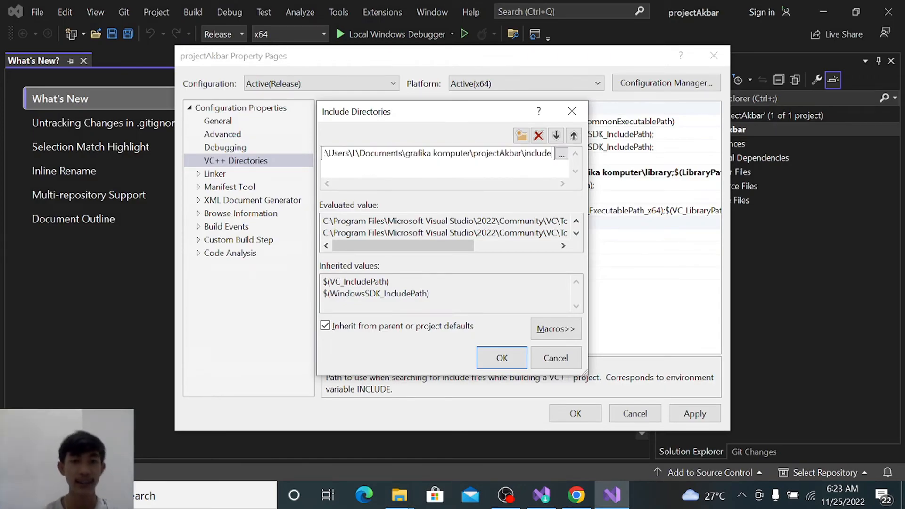
left_click(501, 358)
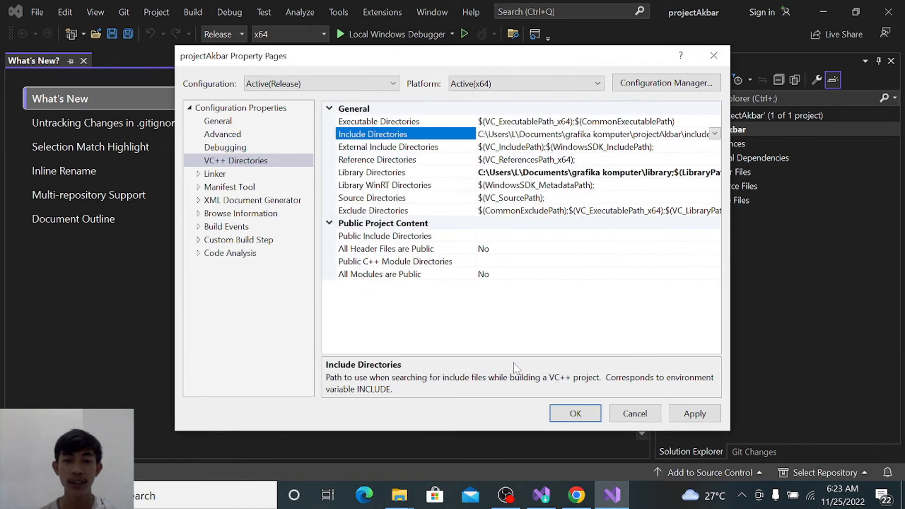
left_click(696, 413)
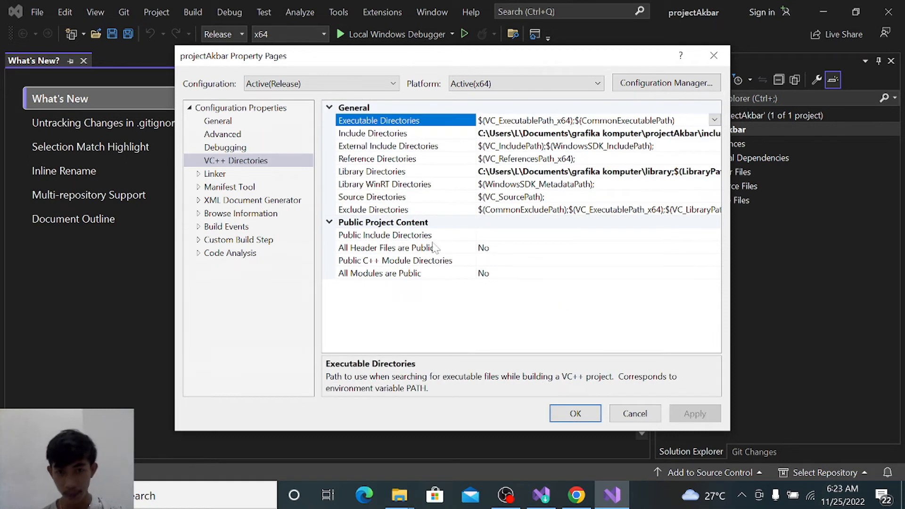
Expand the Linker properties of the project and show its Input settings
left_click(215, 174)
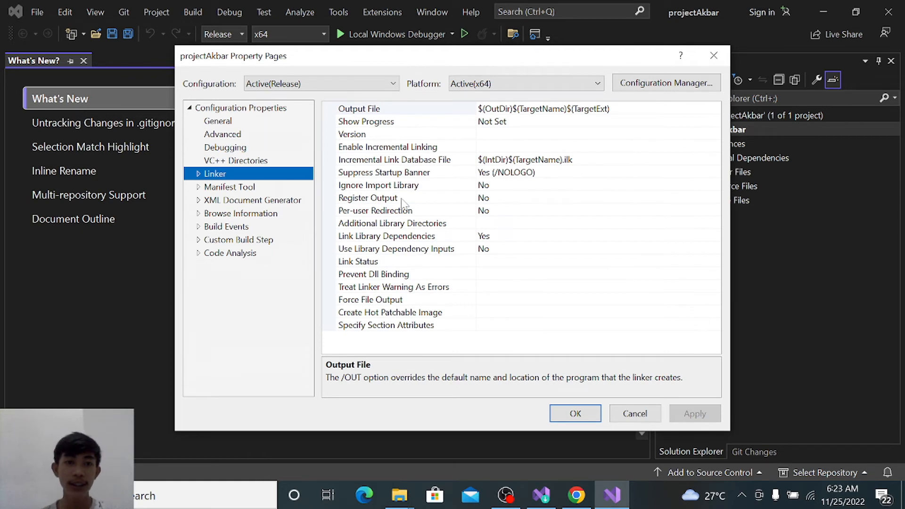
double_click(249, 176)
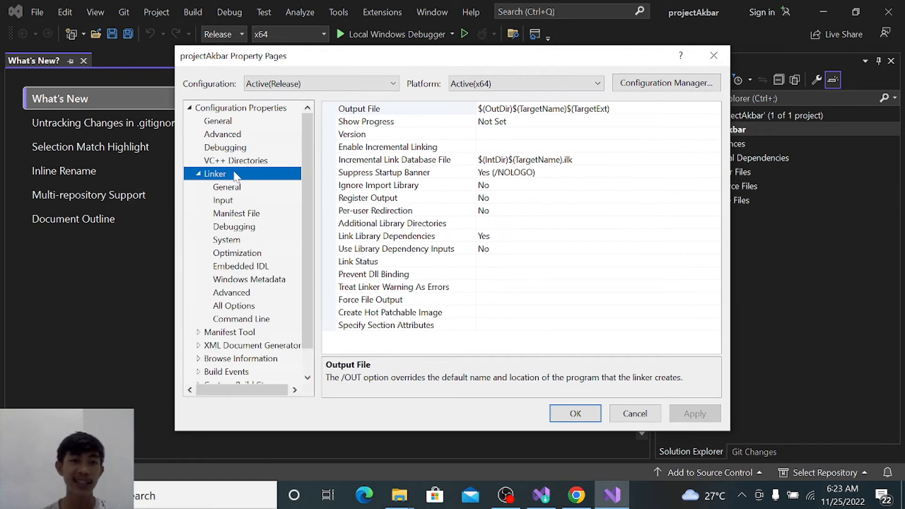
double_click(206, 110)
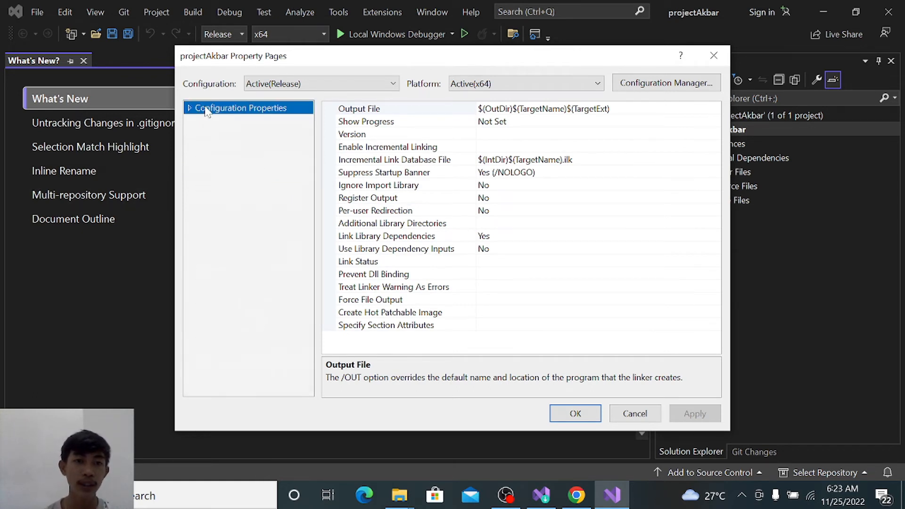
double_click(206, 109)
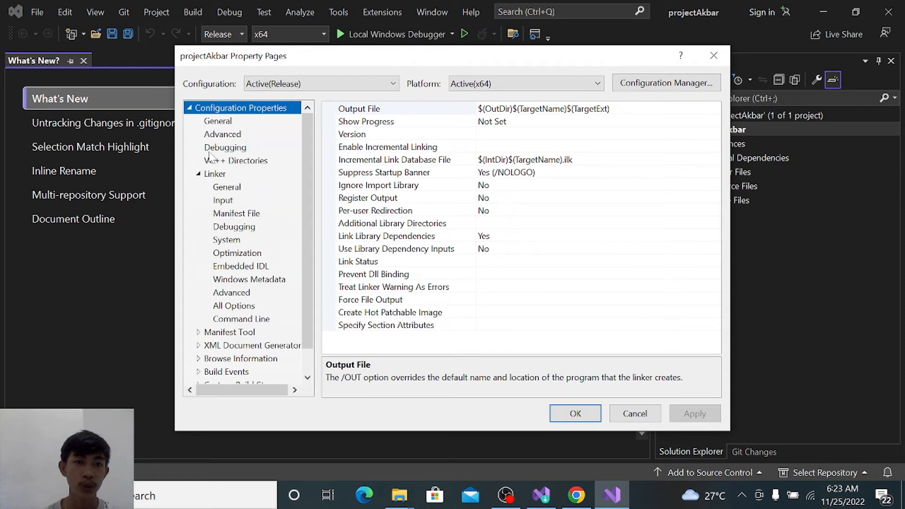
left_click(232, 202)
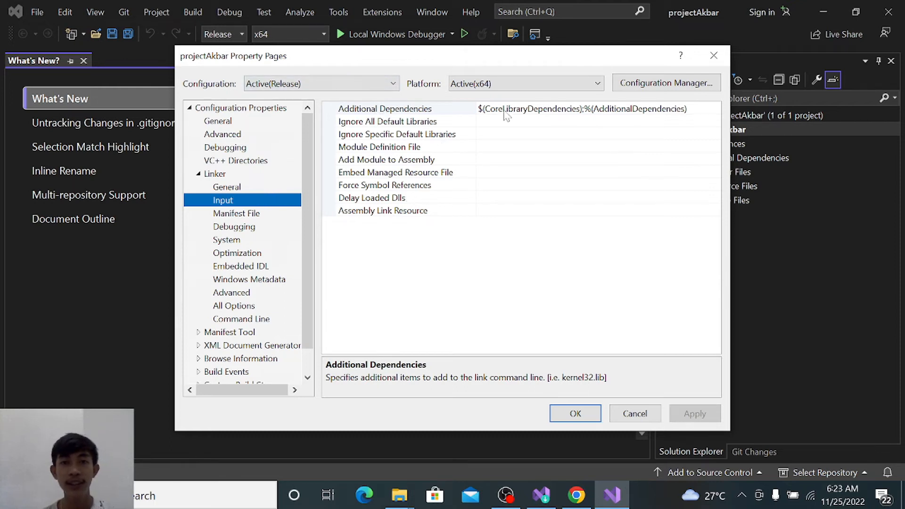
Add freeglut.lib to the linker's Additional Dependencies, apply the change and close the property pages
left_click(423, 113)
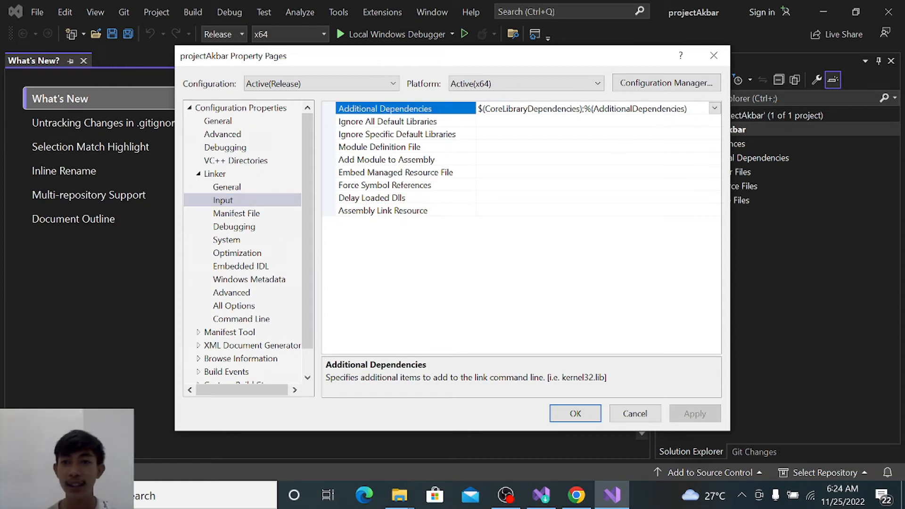
left_click(714, 109)
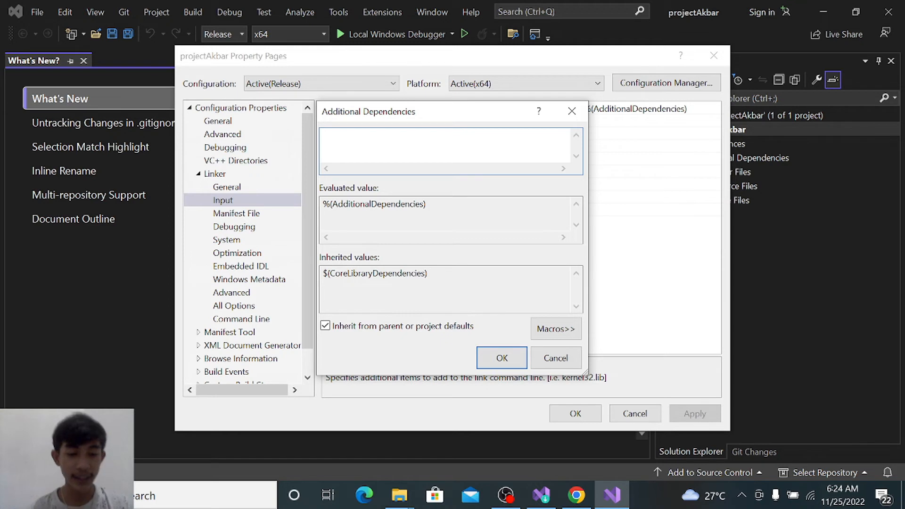
type("f")
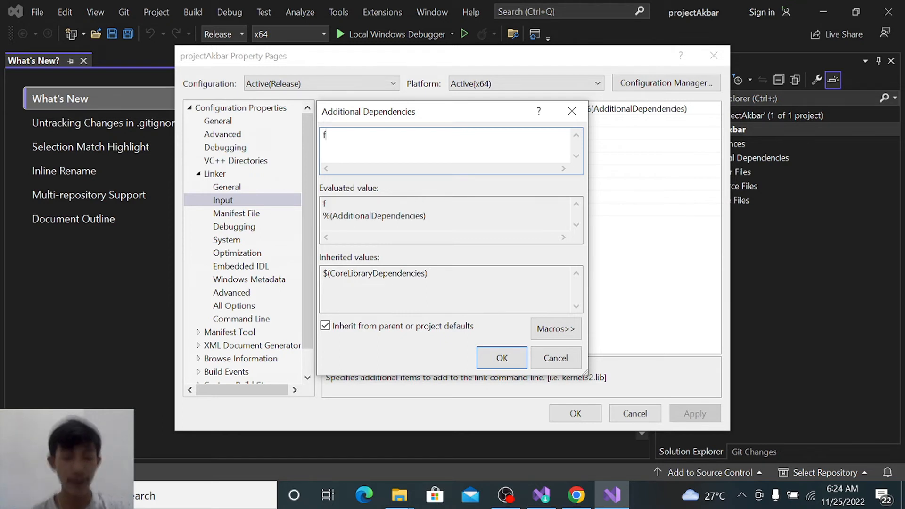
type("reegl")
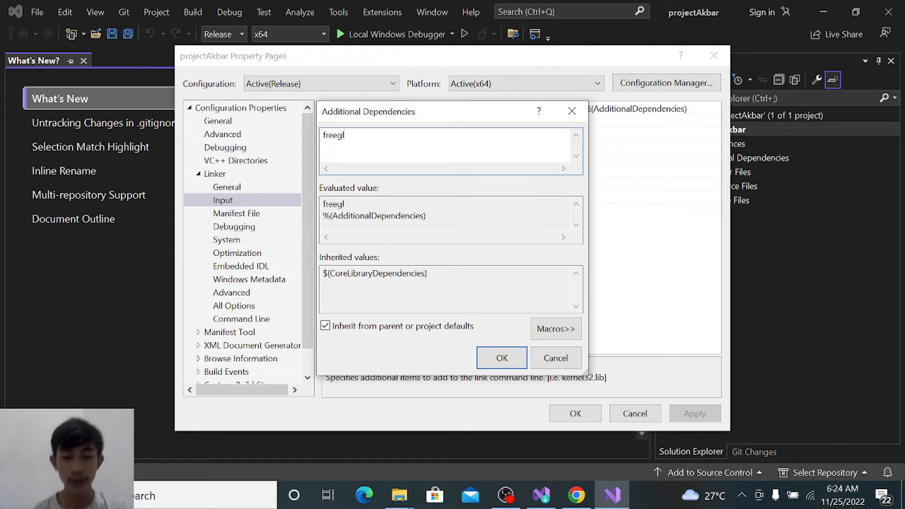
type("ut.")
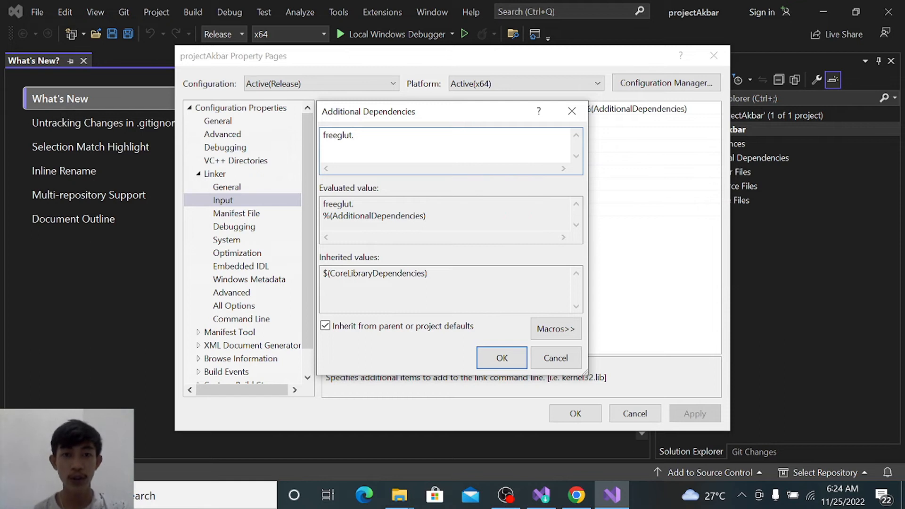
type("lib")
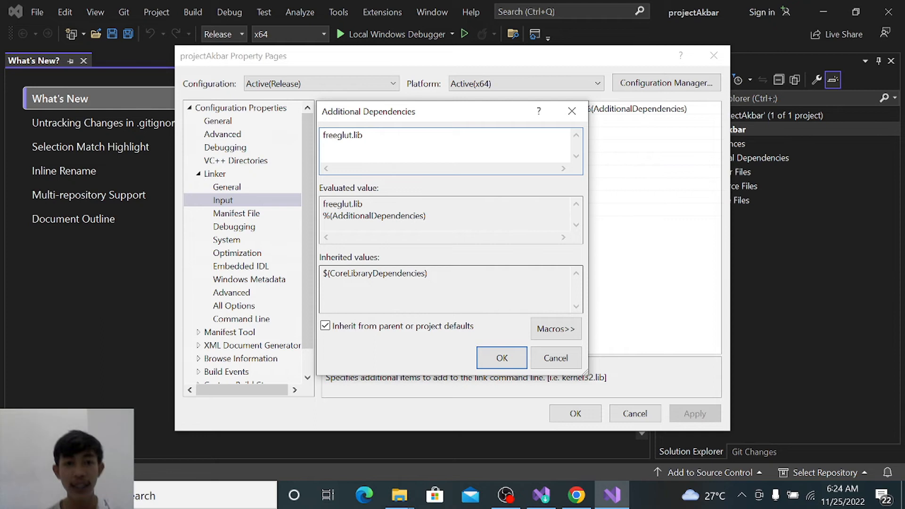
key("ctrl+a")
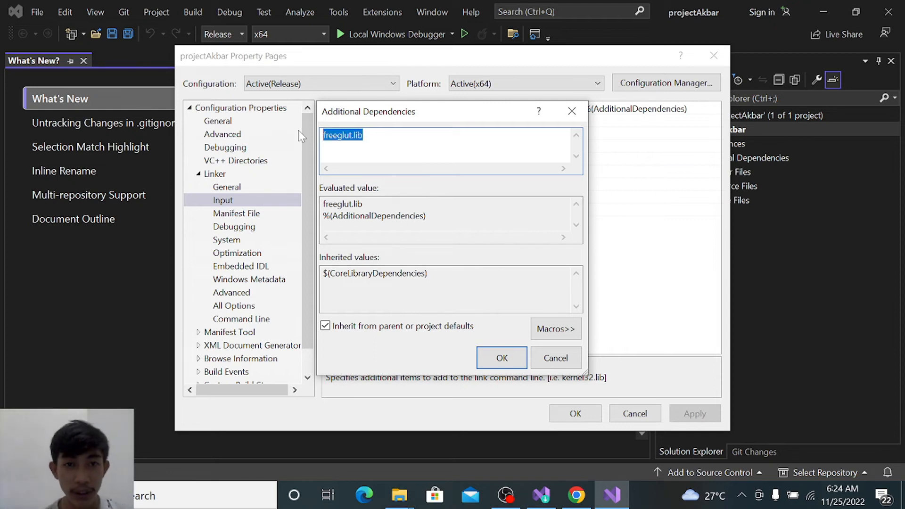
left_click(409, 132)
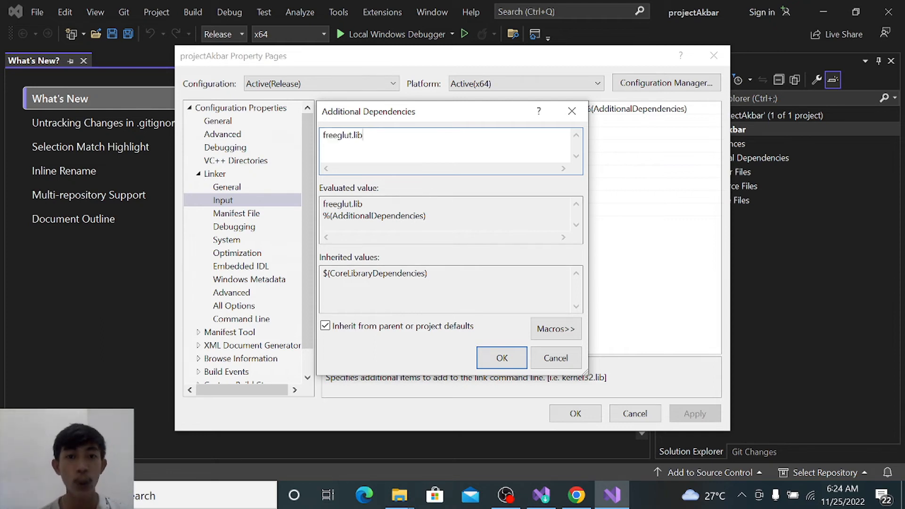
left_click(503, 364)
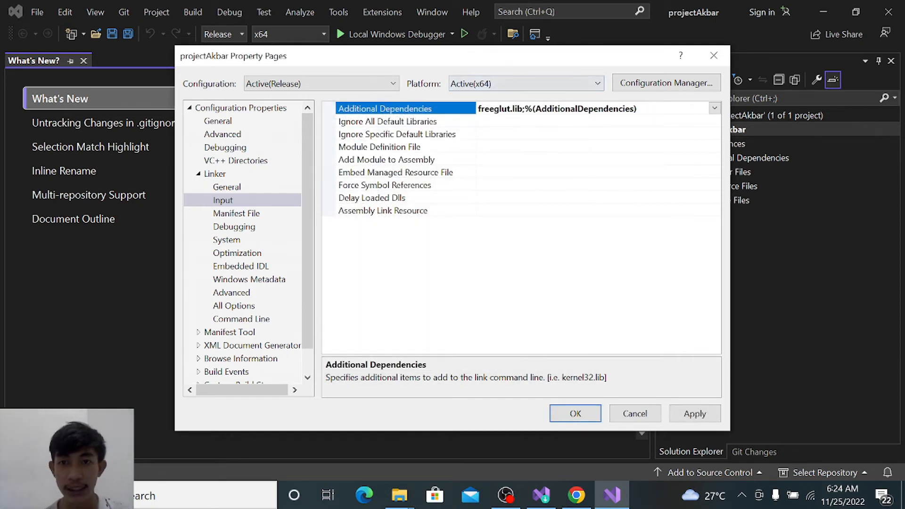
left_click(685, 420)
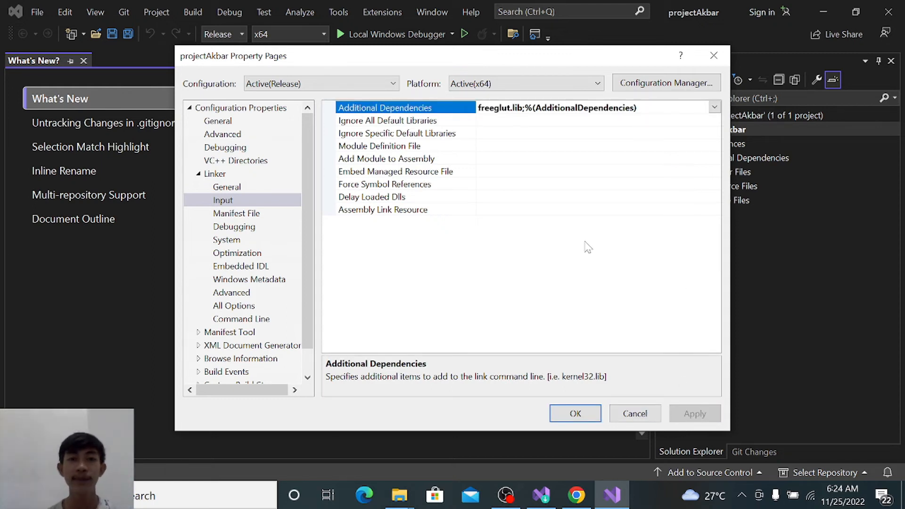
left_click(579, 408)
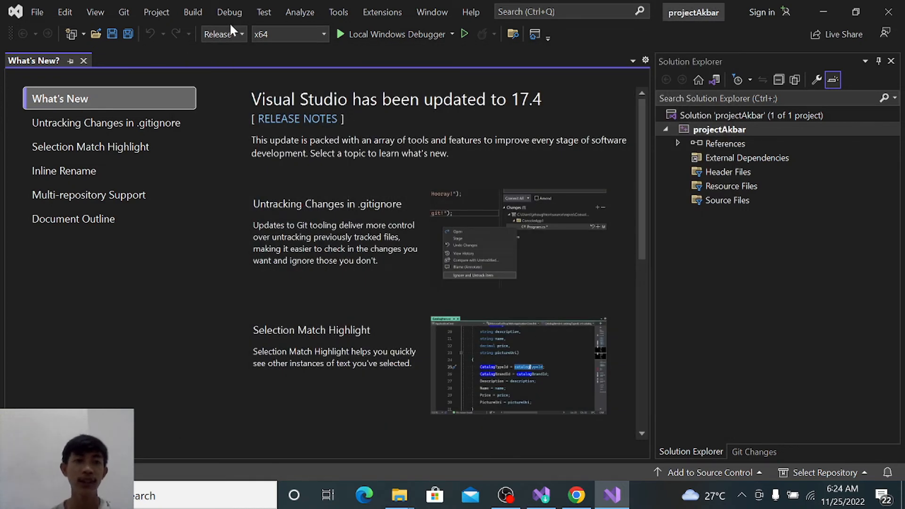
left_click(751, 242)
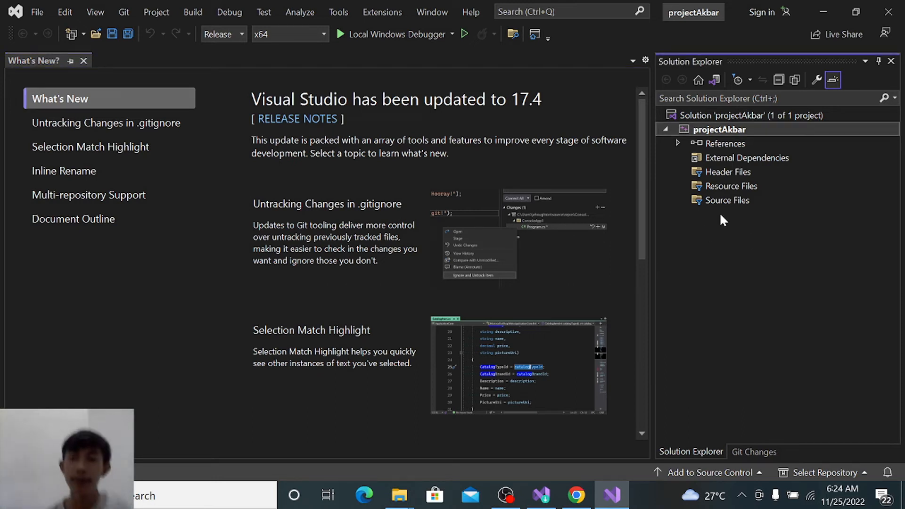
left_click(728, 200)
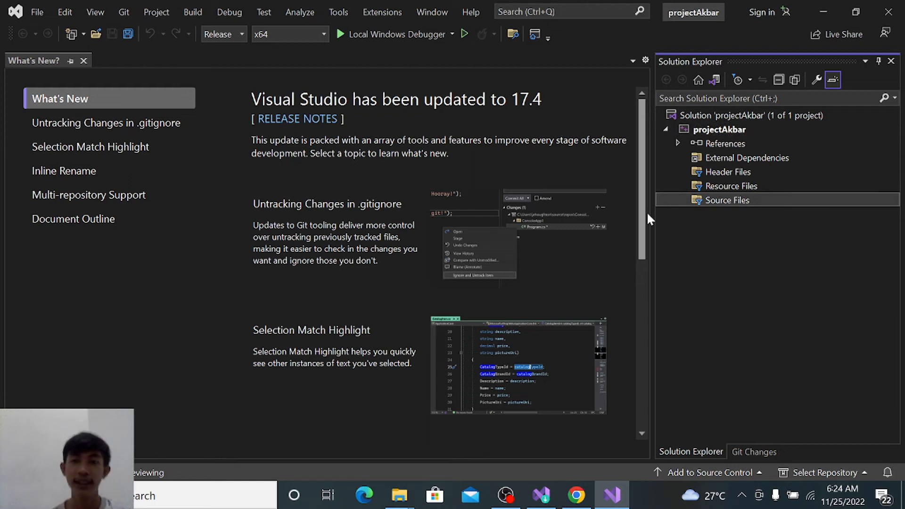
right_click(747, 201)
mouse_move(775, 211)
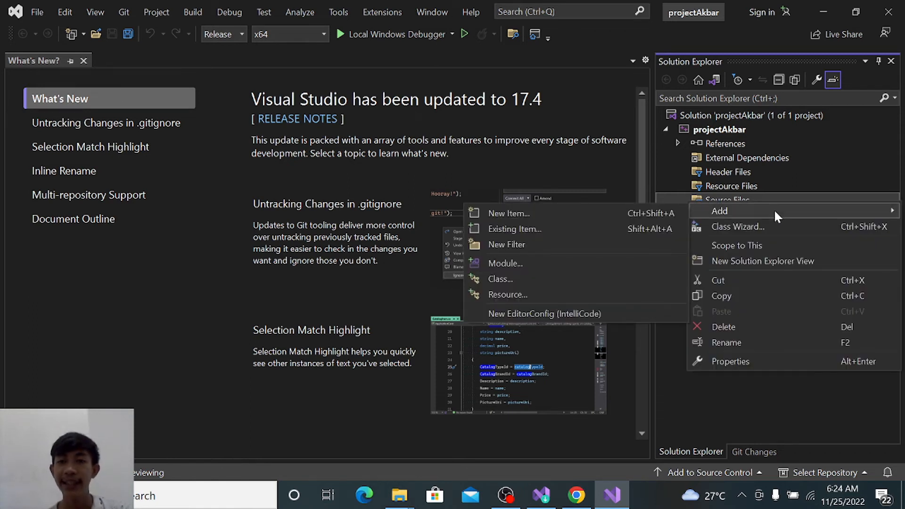
left_click(612, 213)
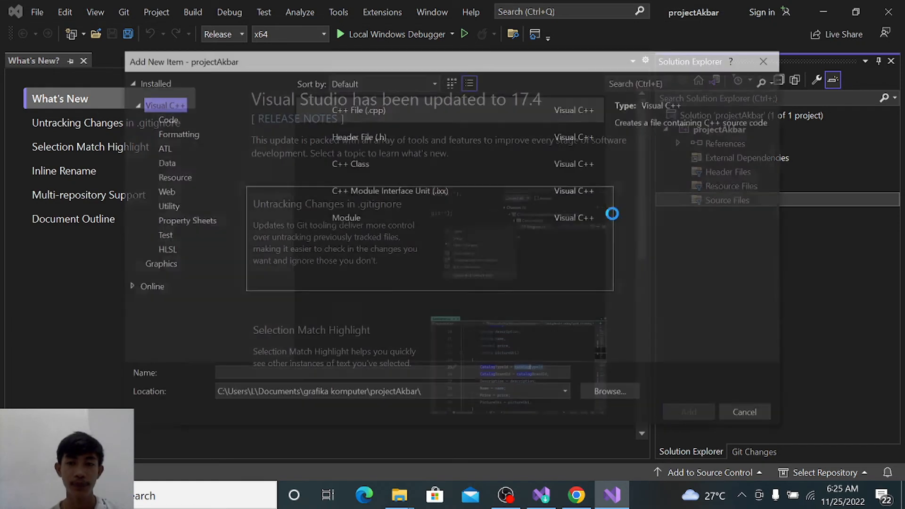
left_click(771, 65)
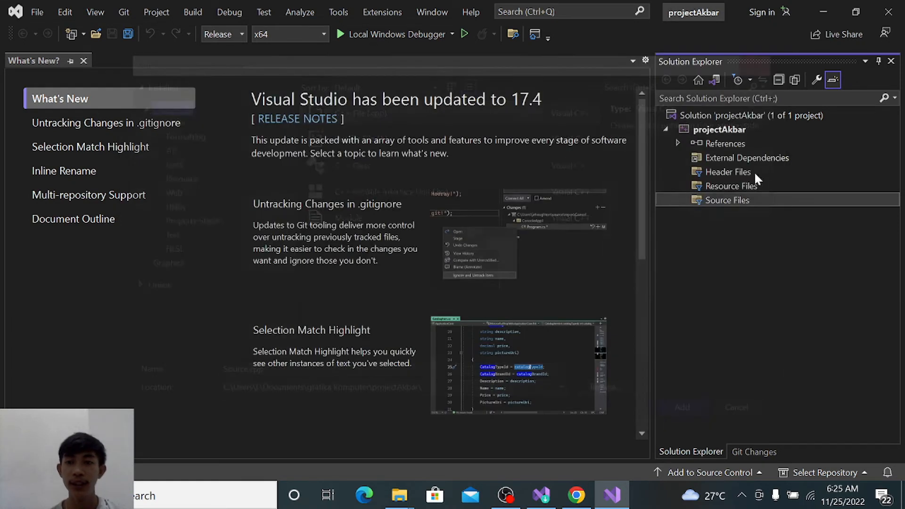
Start a new C++ File (.cpp) item in the project's Source Files and name it contoh.cpp
right_click(732, 196)
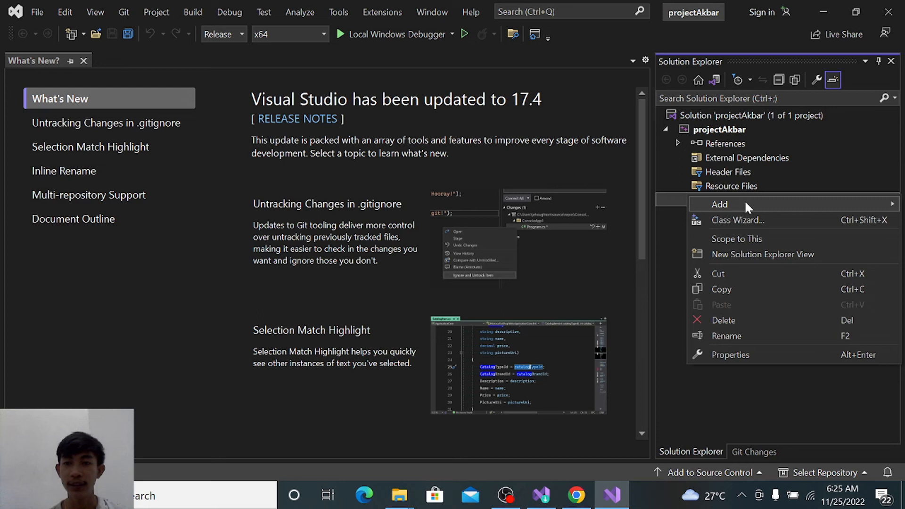
mouse_move(746, 203)
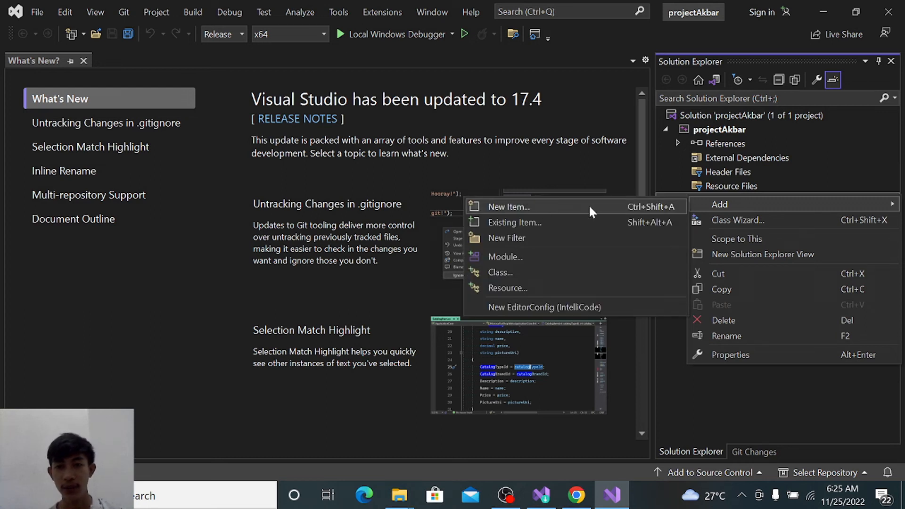
left_click(613, 213)
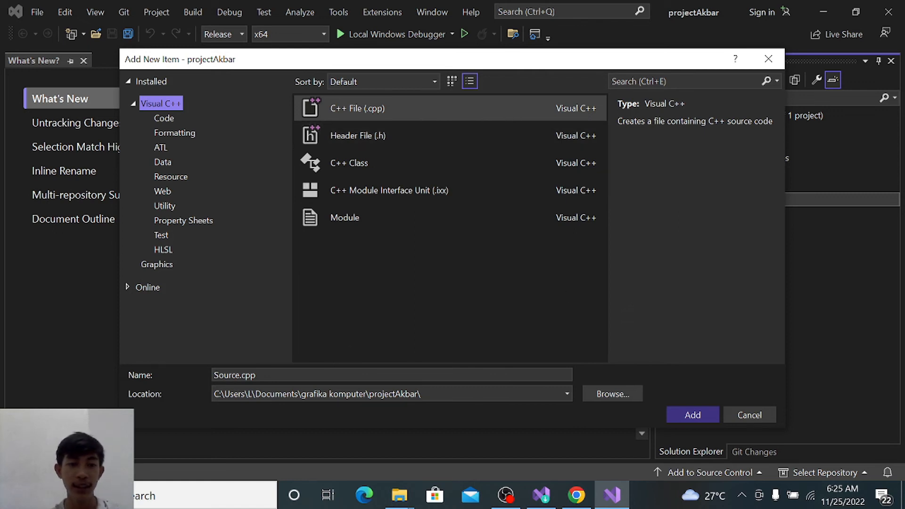
left_click_drag(265, 376, 180, 355)
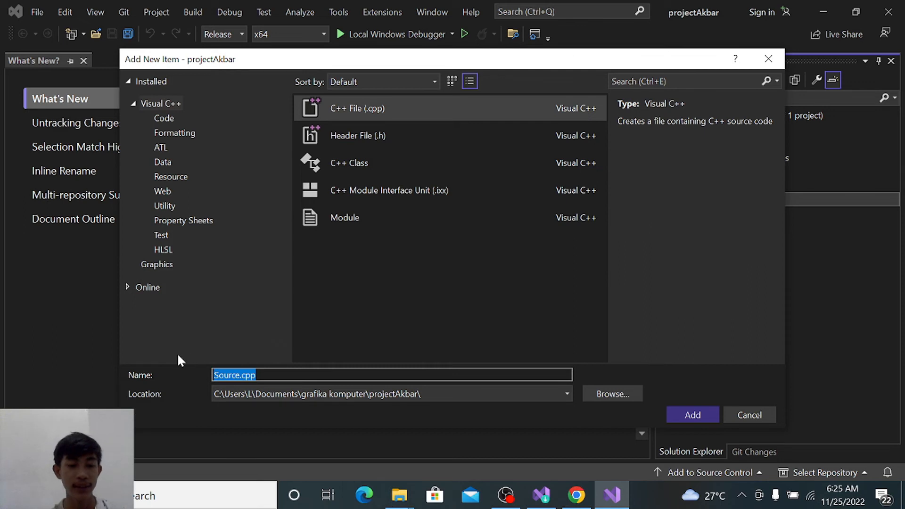
type("main.cpp")
left_click(219, 375)
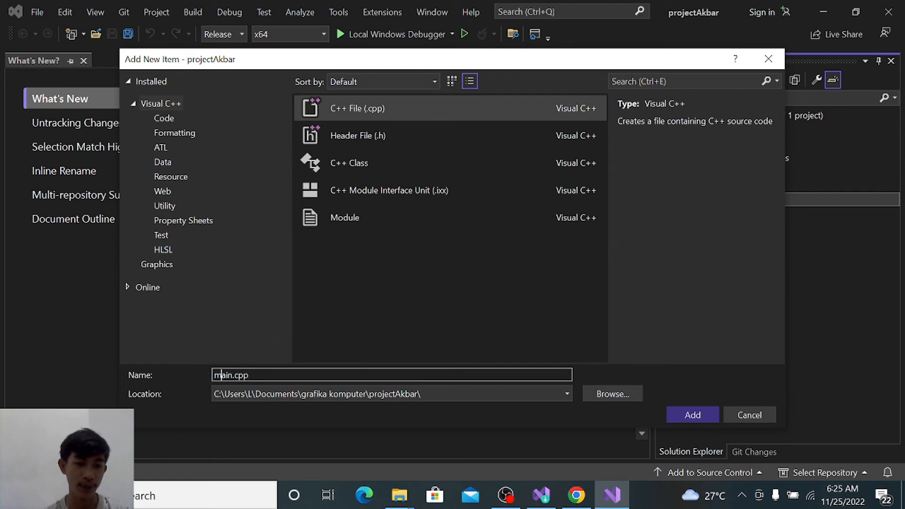
key("Delete")
key("Delete")
key("Delete")
key("BackSpace")
type("contoh")
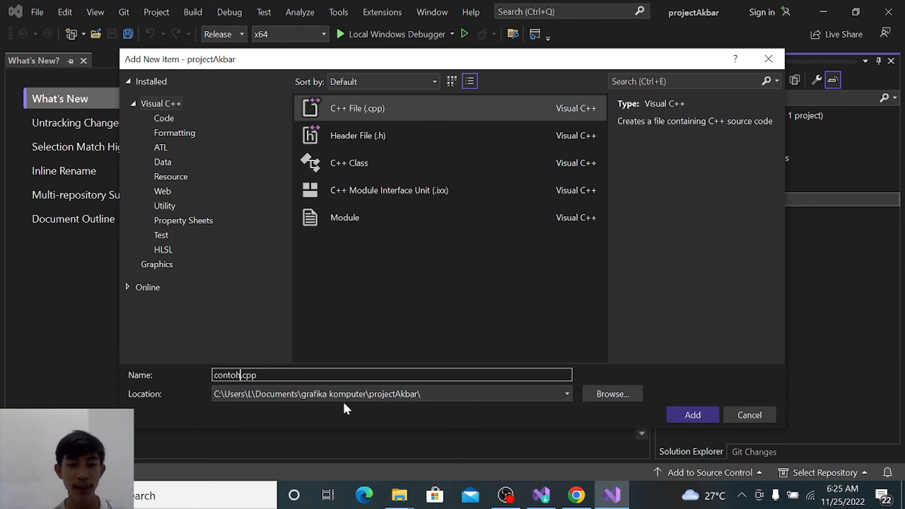
Check the grafika komputer\projectAkbar folder in File Explorer, then return to Visual Studio and add contoh.cpp to the project
key("alt+Tab")
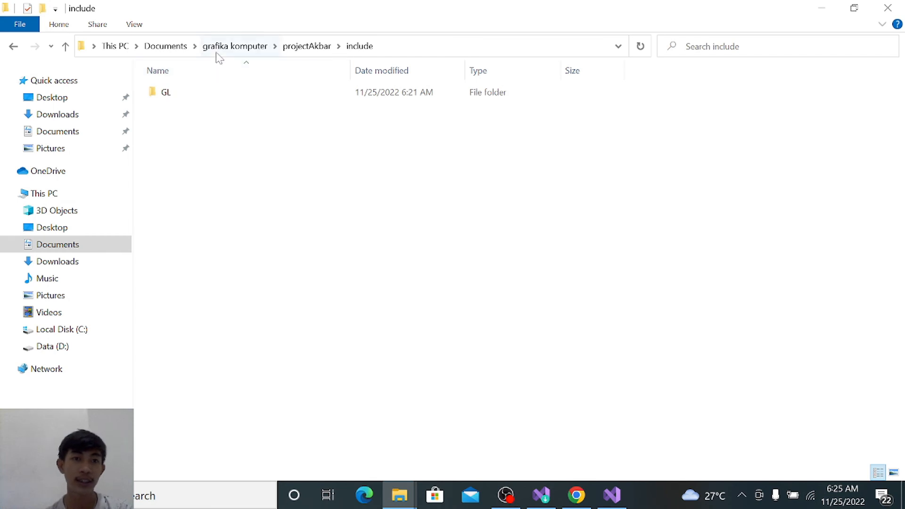
left_click(219, 50)
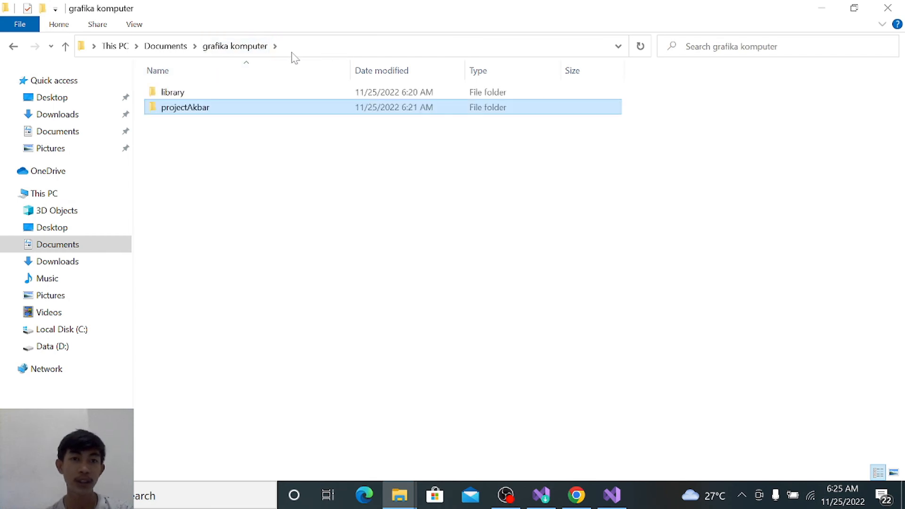
double_click(216, 108)
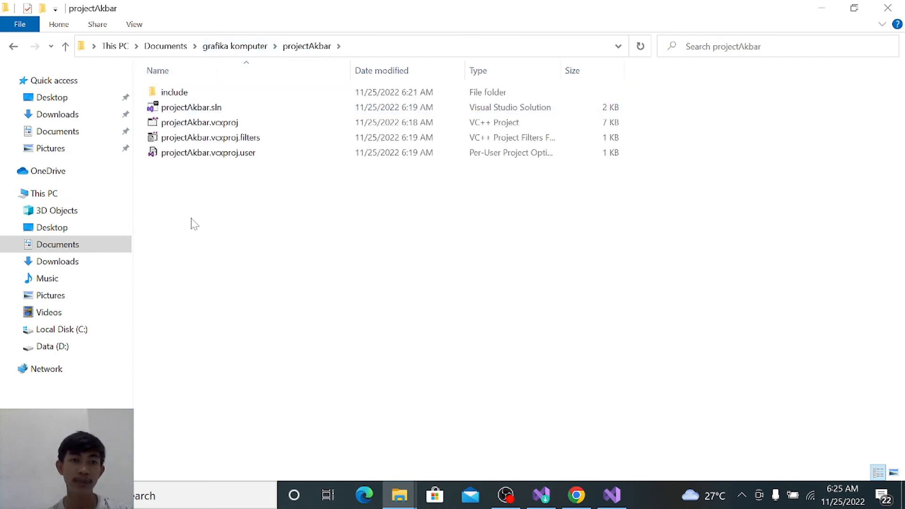
key("alt+Tab")
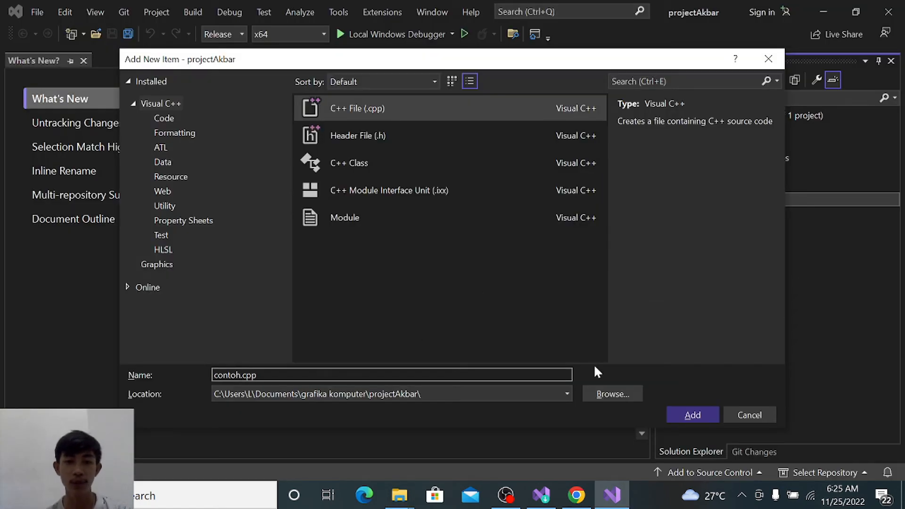
left_click(695, 413)
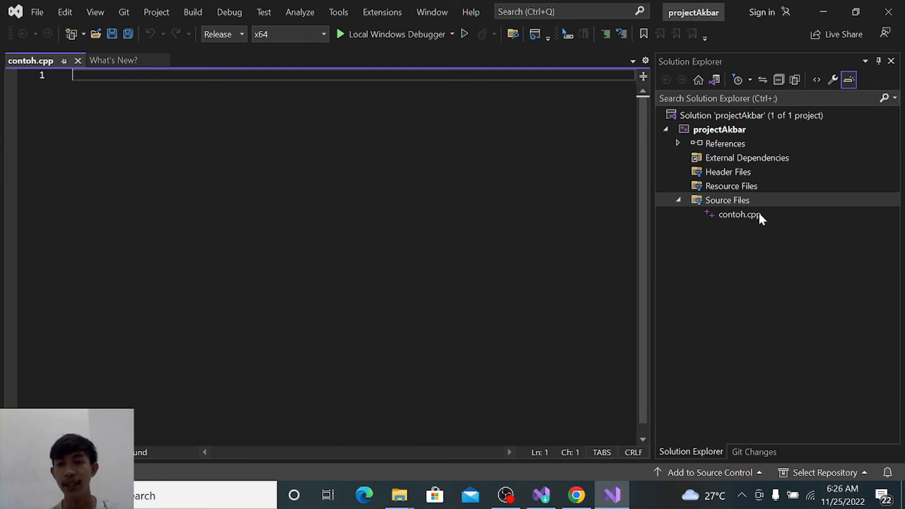
left_click(759, 215)
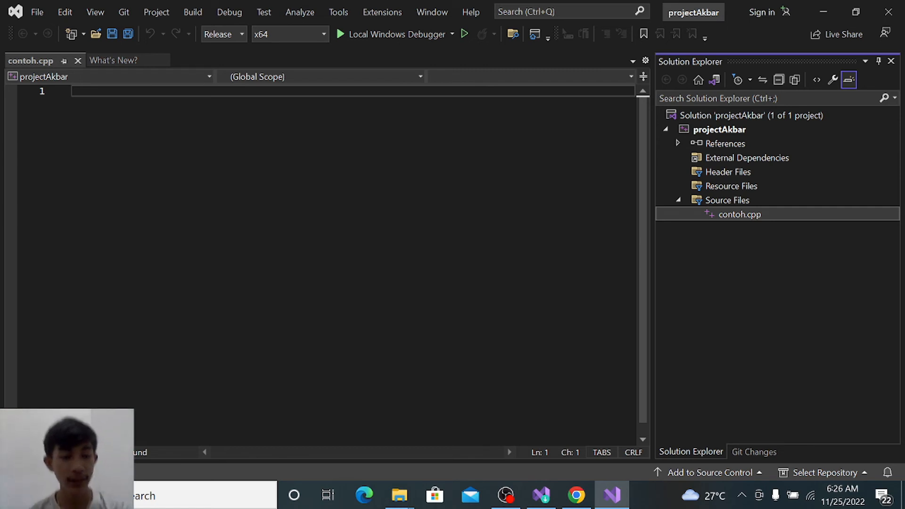
Browse to Downloads\Utility for Visual Studio in File Explorer and open Main.cpp in Visual Studio
key("super+e")
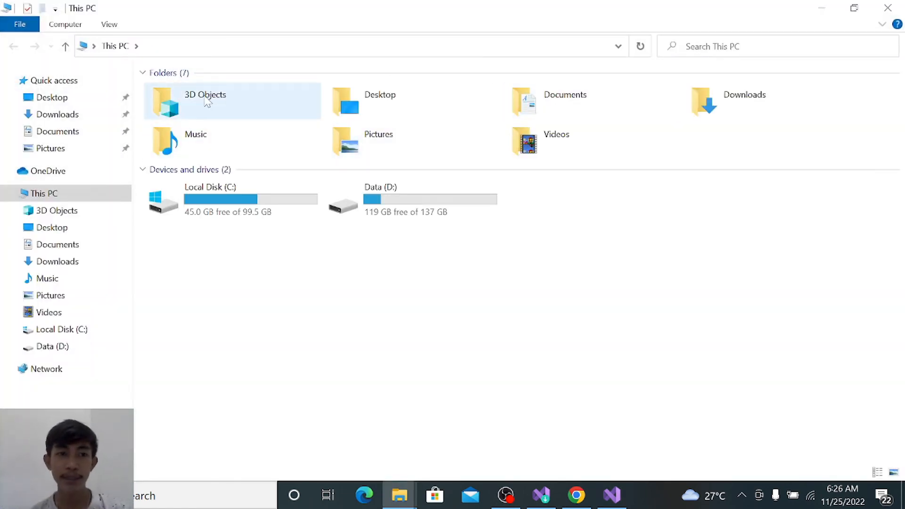
left_click(65, 118)
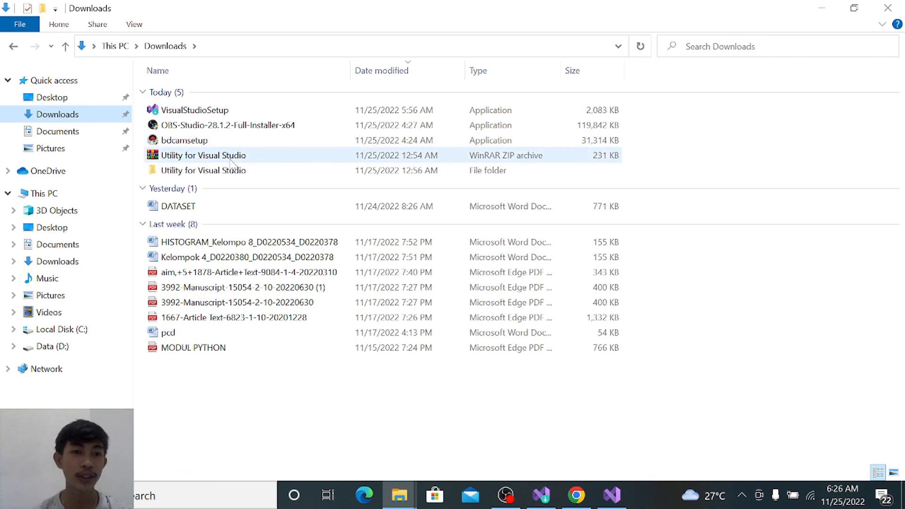
double_click(230, 171)
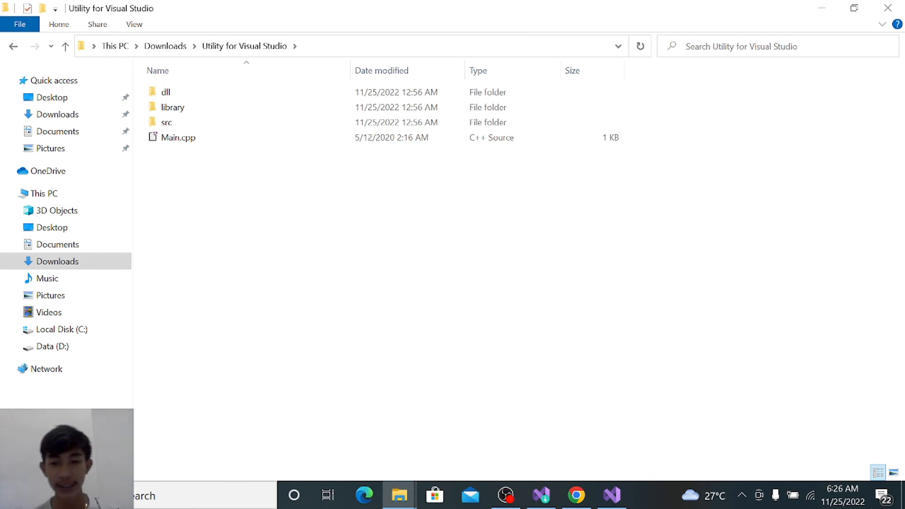
left_click(612, 495)
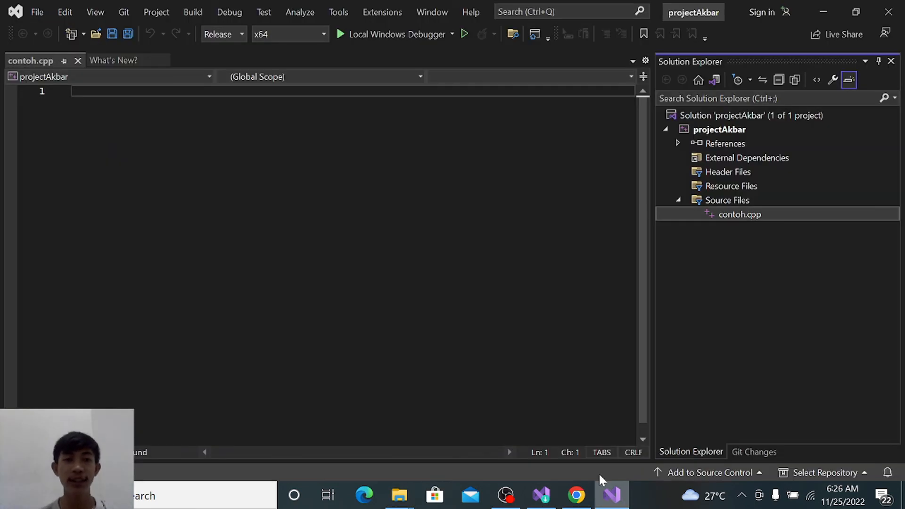
left_click(399, 495)
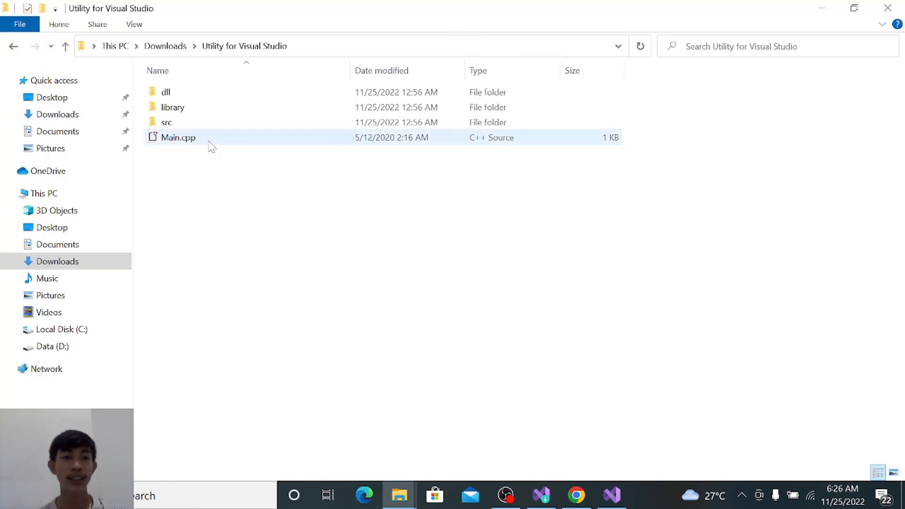
key("alt+Tab")
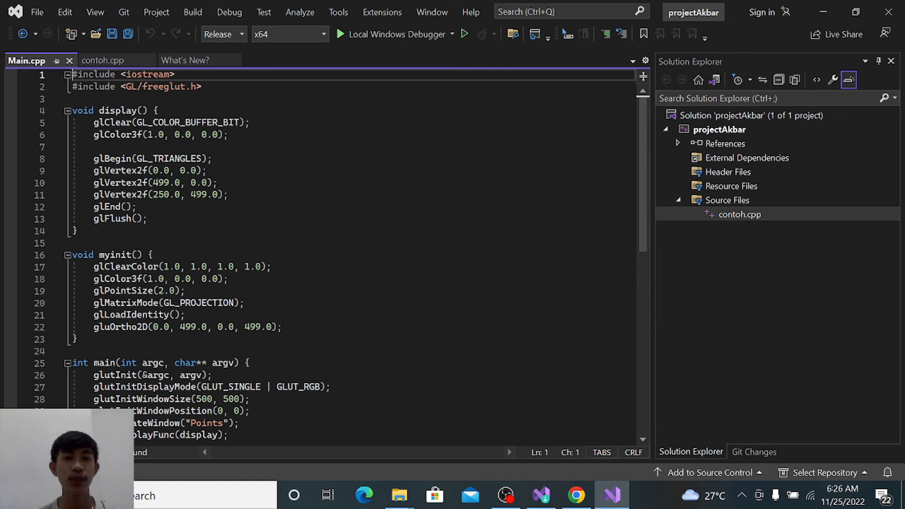
Copy all the code from Main.cpp into contoh.cpp and close Main.cpp
key("ctrl+a")
key("ctrl+c")
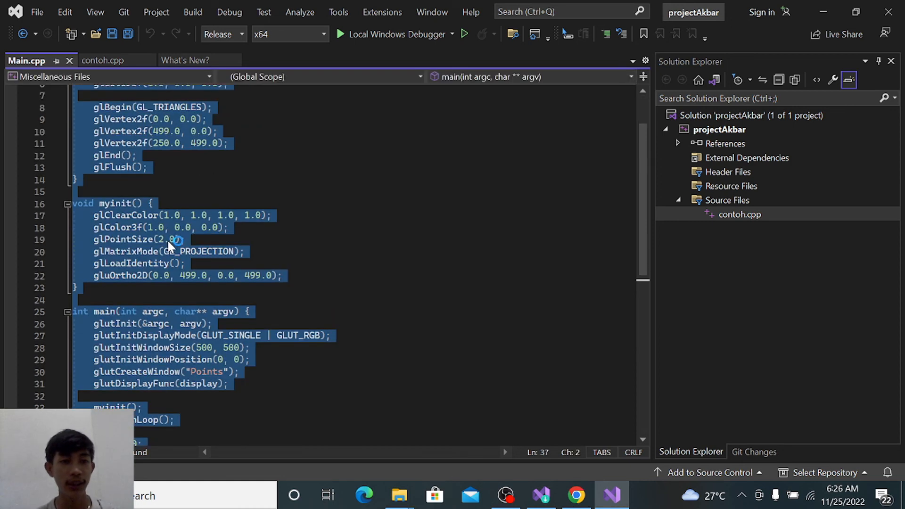
left_click(105, 58)
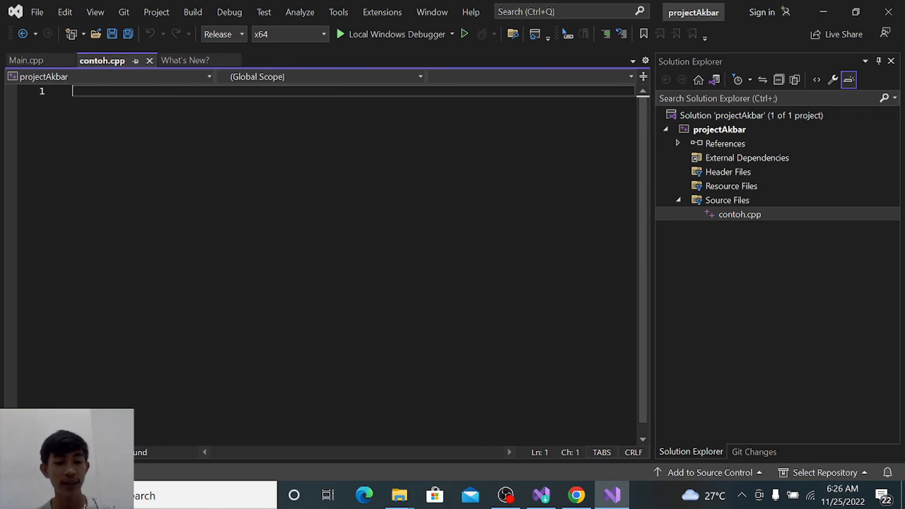
key("ctrl+v")
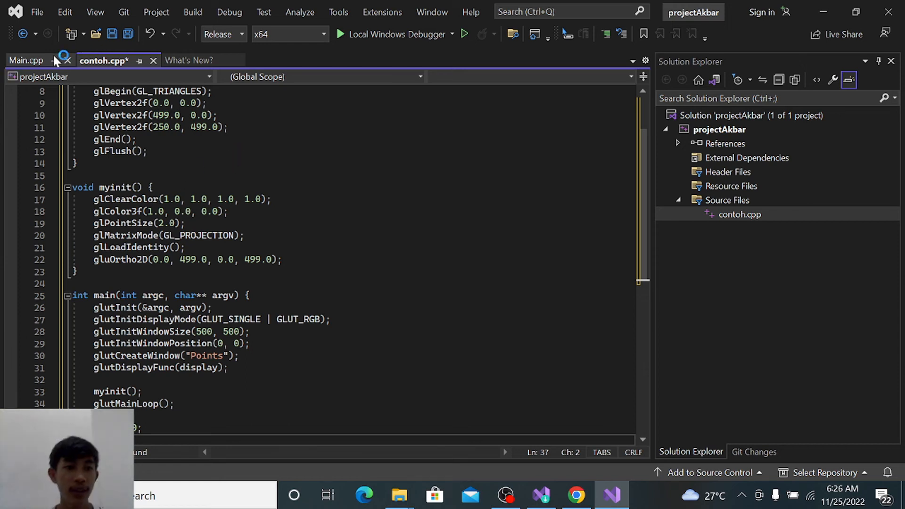
left_click(67, 60)
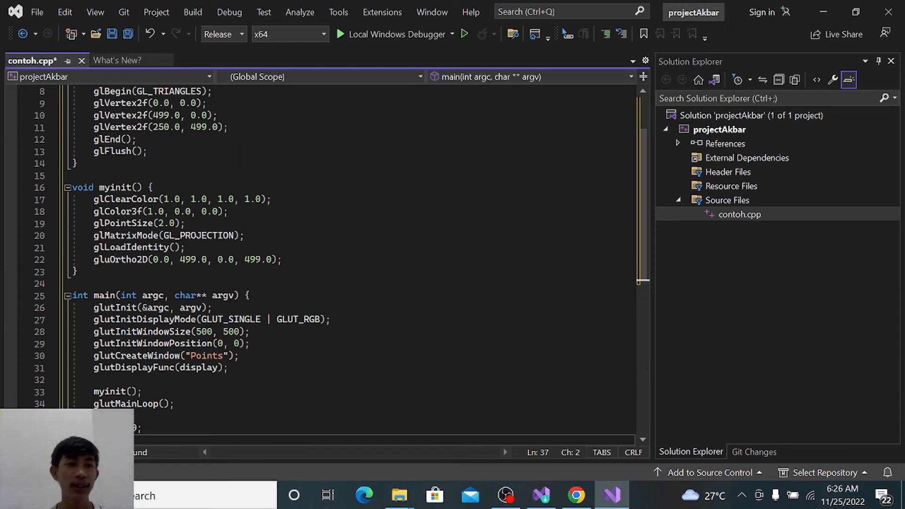
Review the pasted code in contoh.cpp from the include lines through the main function
scroll(321, 259, "up", 3)
scroll(321, 264, "down", 12)
scroll(321, 264, "up", 12)
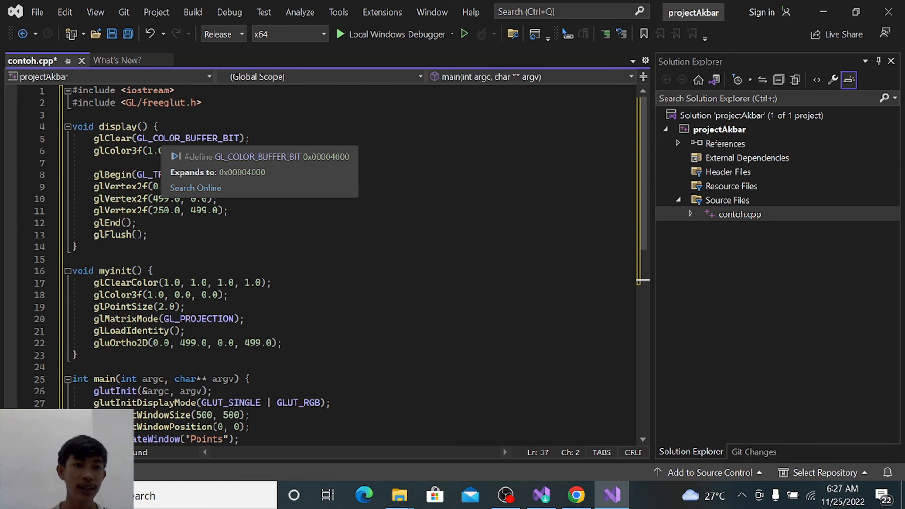
scroll(140, 243, "down", 3)
scroll(140, 243, "up", 3)
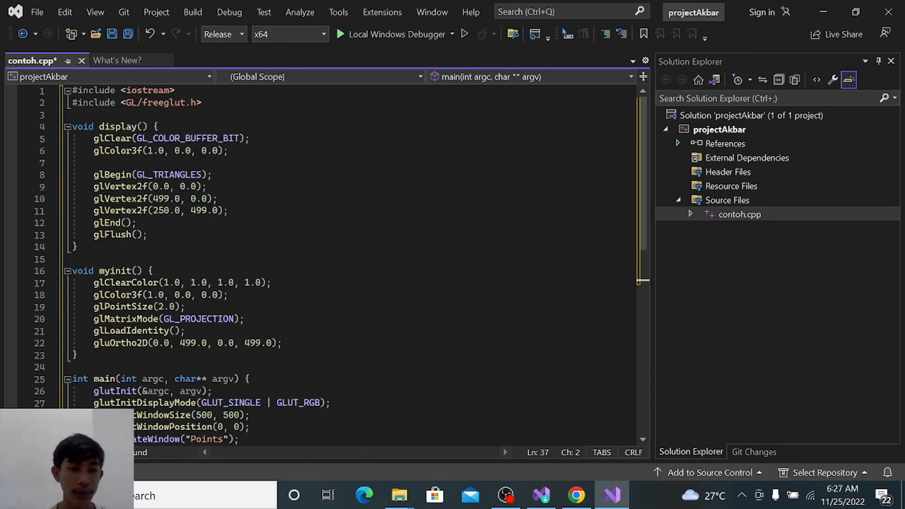
scroll(320, 264, "down", 5)
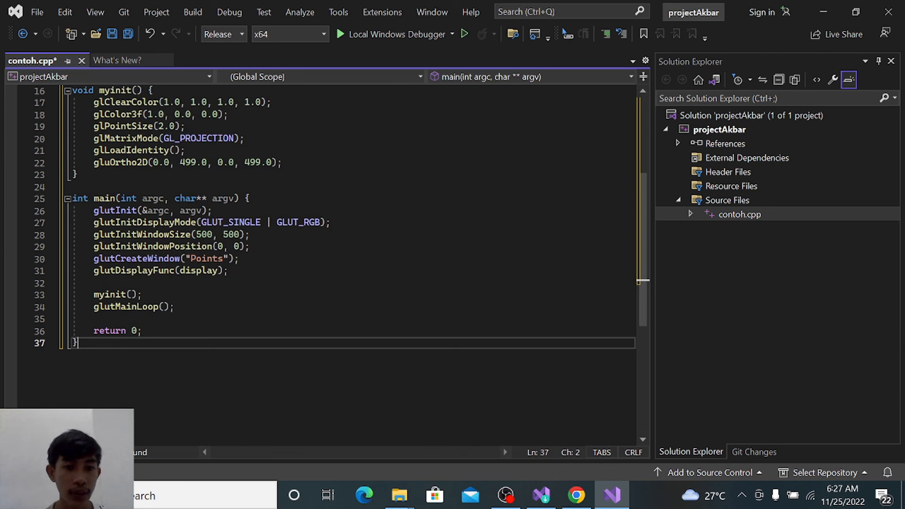
scroll(321, 264, "up", 5)
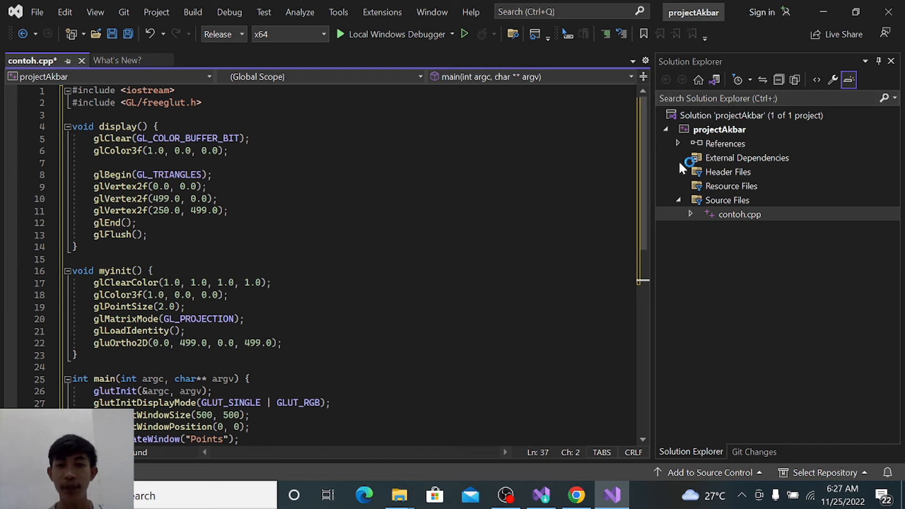
scroll(325, 264, "down", 5)
scroll(325, 264, "up", 5)
scroll(325, 264, "down", 5)
scroll(325, 264, "up", 5)
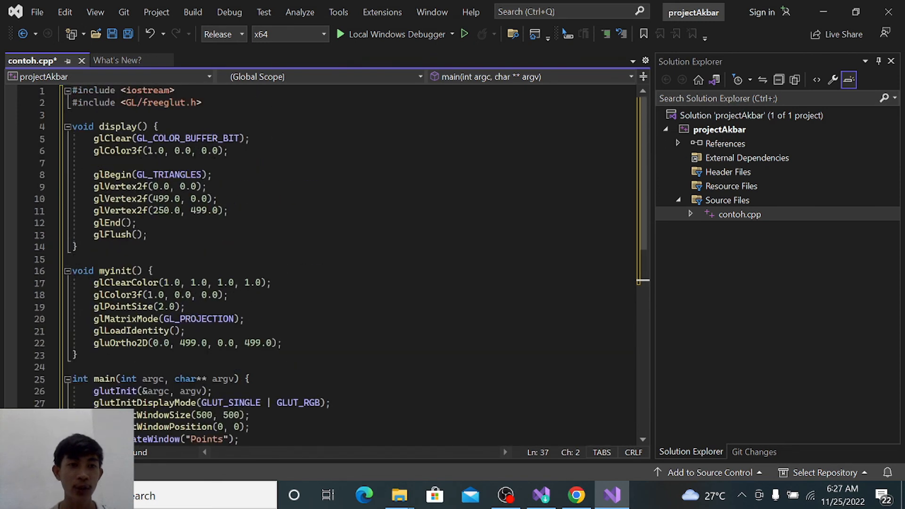
Build the projectAkbar project and close the build output
left_click(735, 129)
right_click(735, 130)
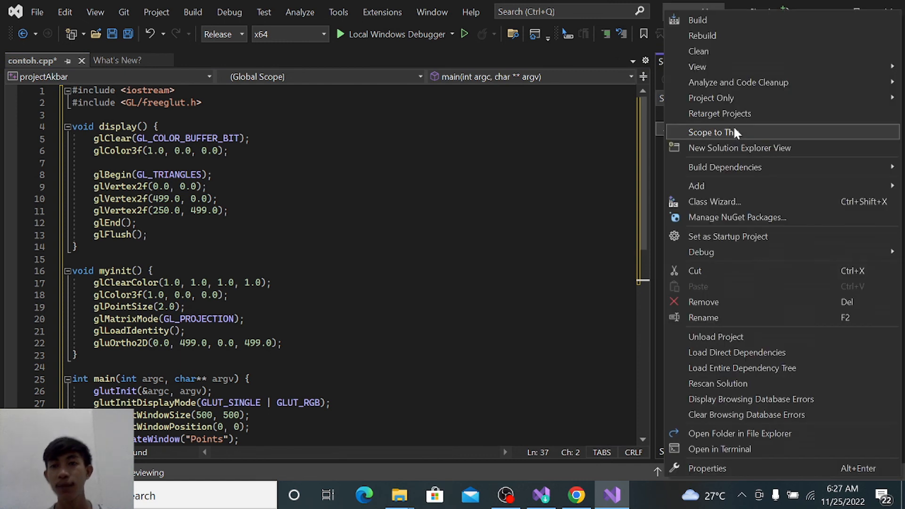
left_click(693, 25)
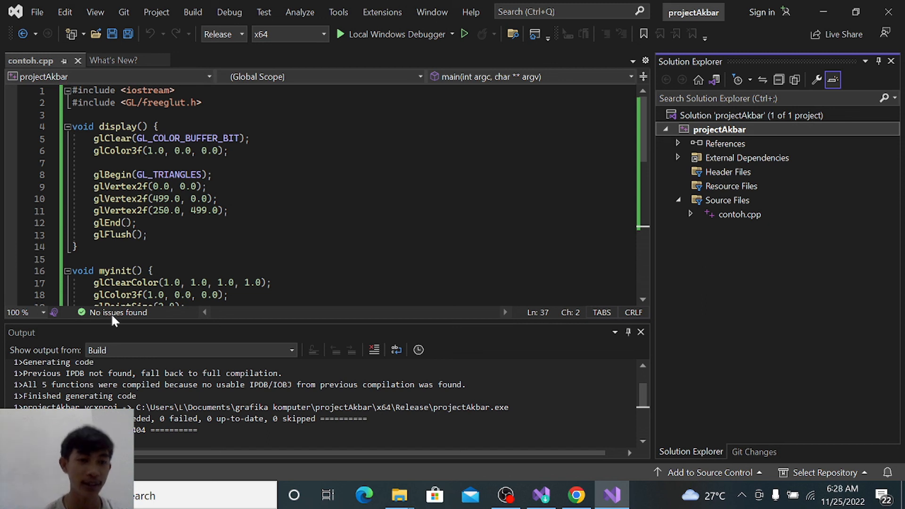
left_click(640, 332)
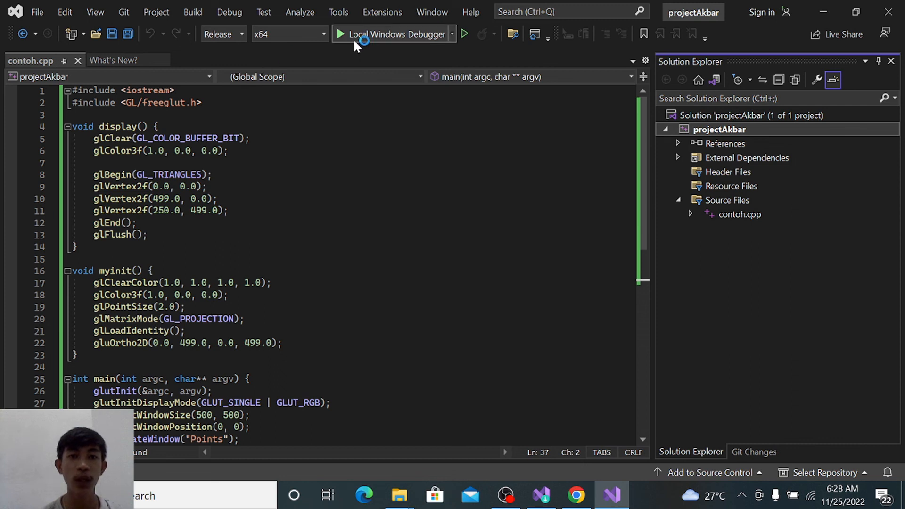
Run the program with the Local Windows Debugger, view its Points window maximized and restored, and close that window
left_click(418, 37)
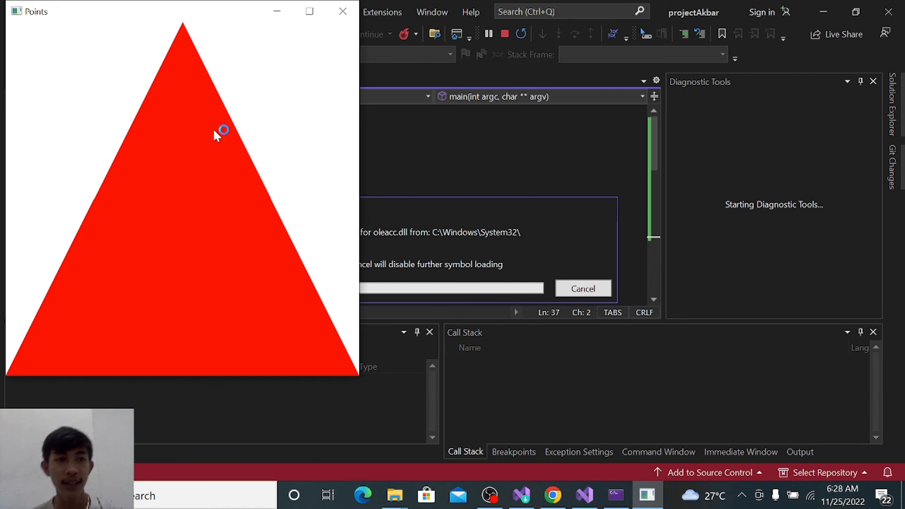
left_click(298, 15)
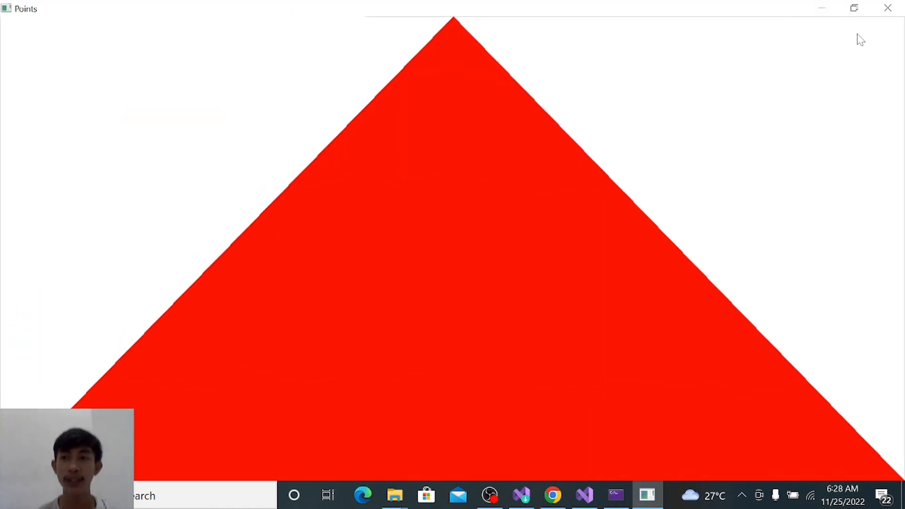
left_click(854, 8)
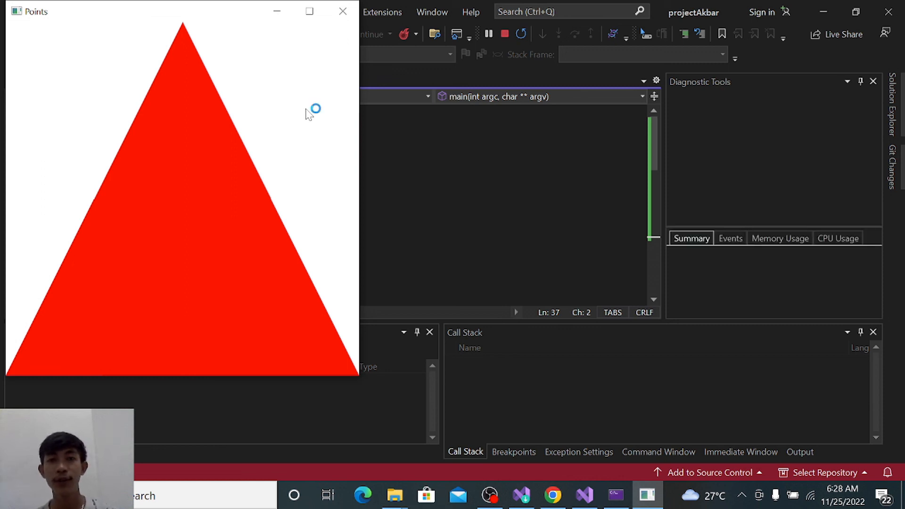
left_click(342, 11)
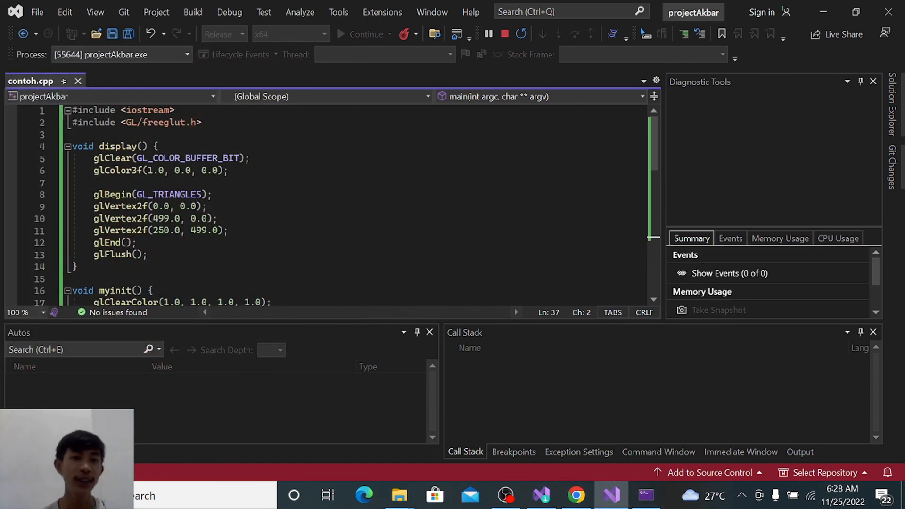